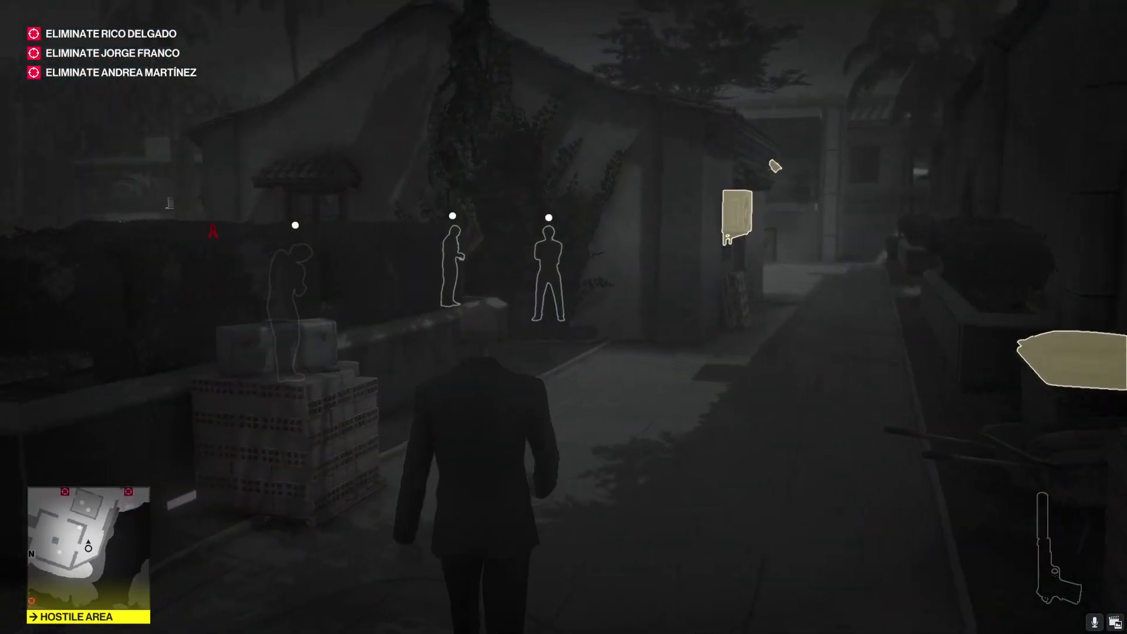
- Walk Agent 47 along the alley and building wall, then back to the office door
key(w)
key(w)
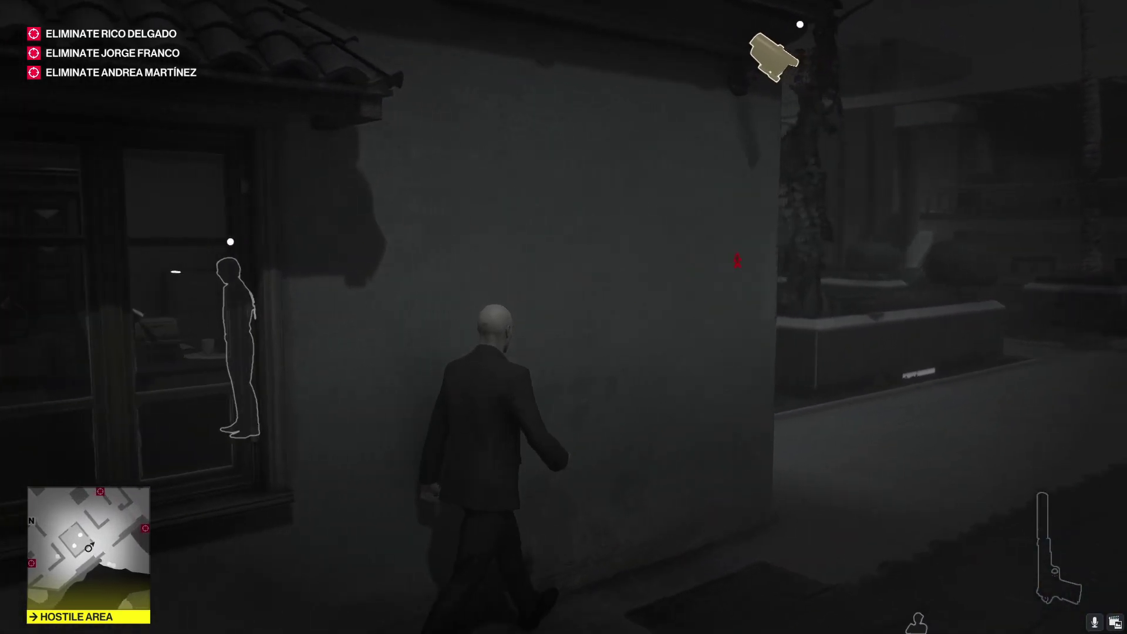
key(w)
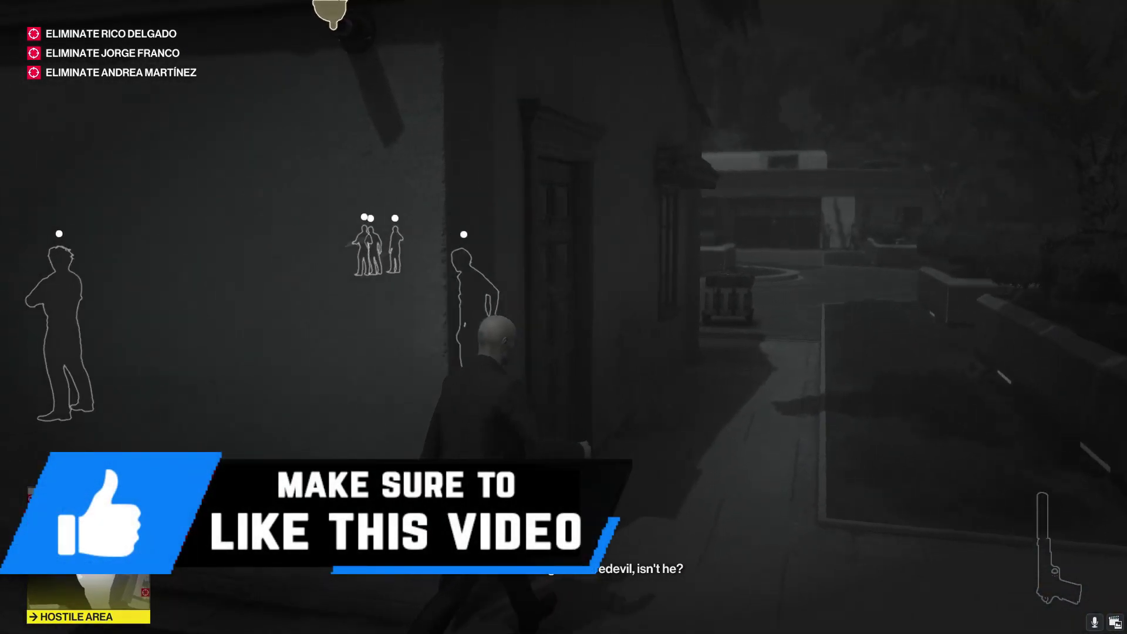
key(w)
key(w)
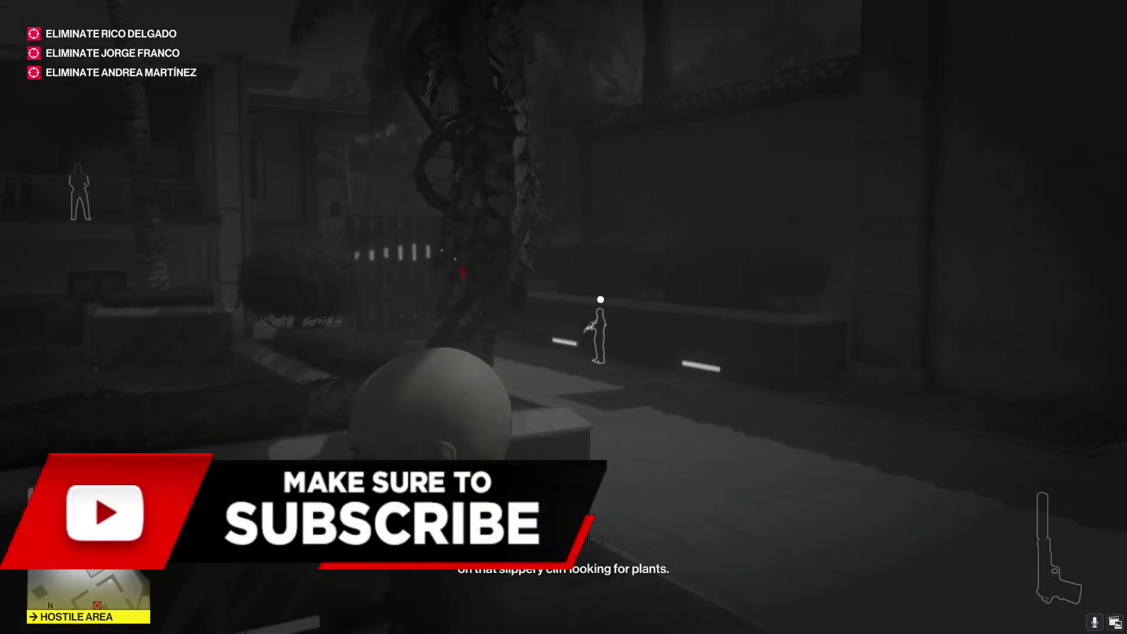
key(w)
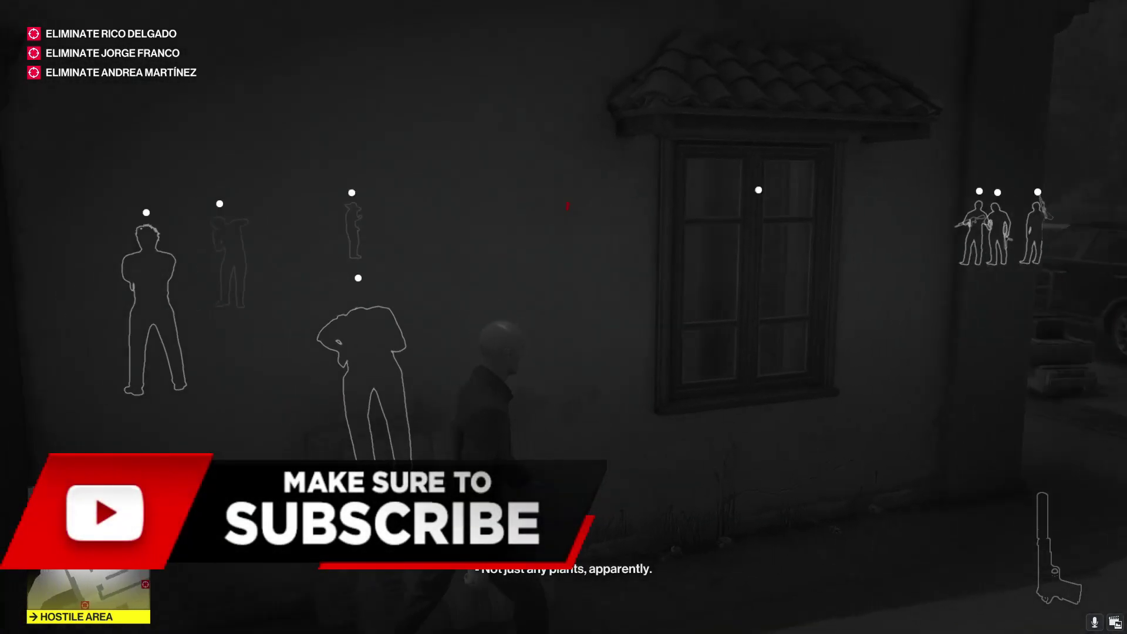
key(w)
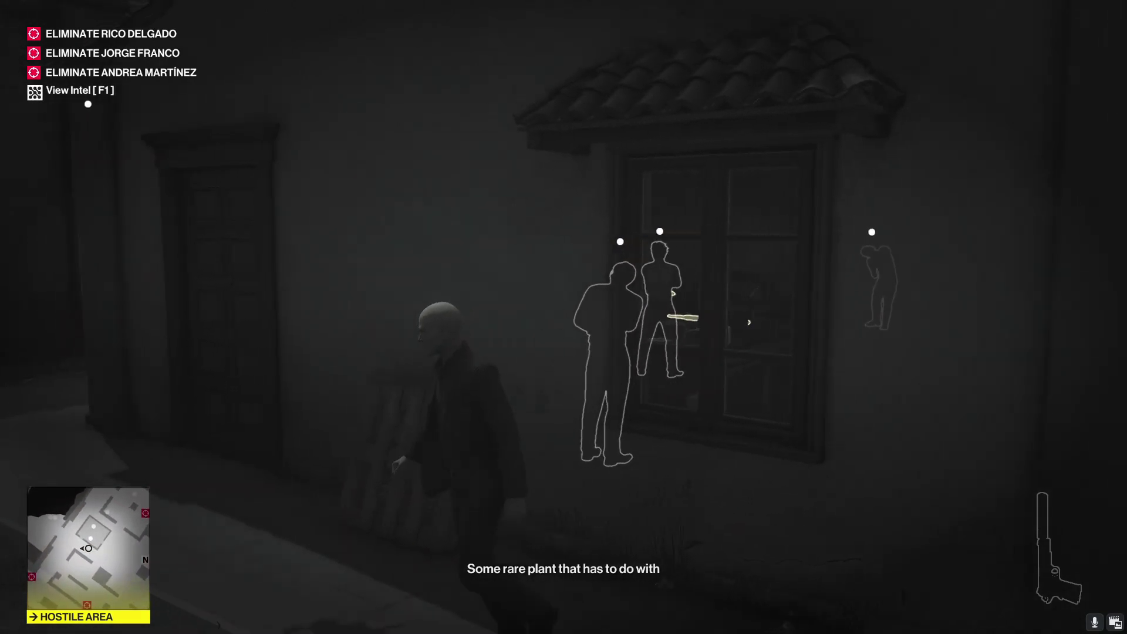
key(w)
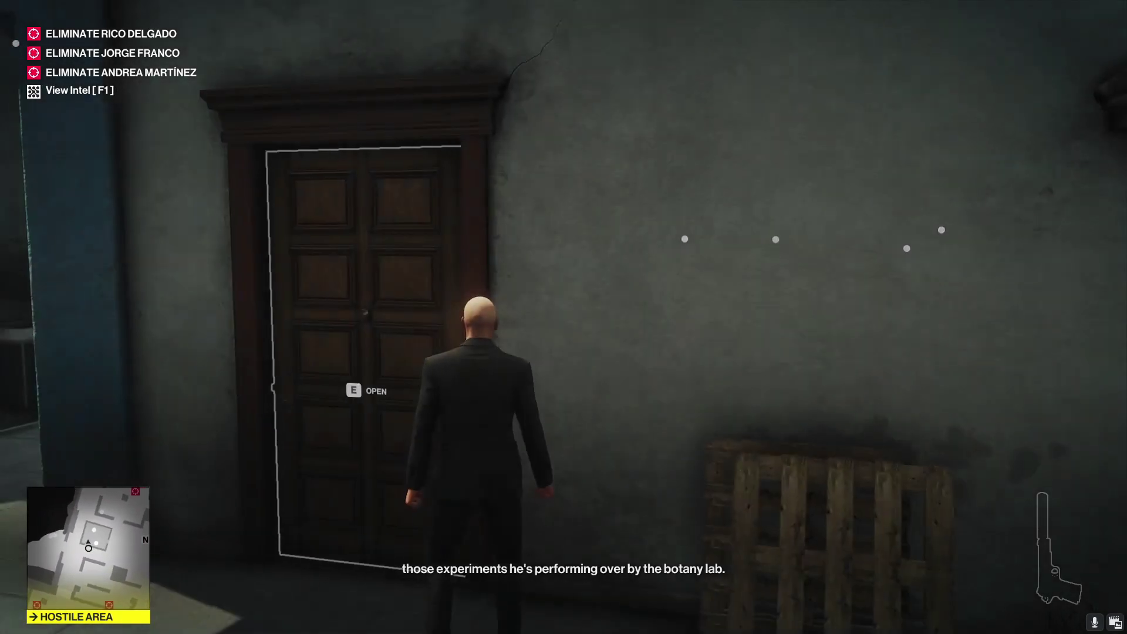
- Open the door, walk into the office, and start a melee fight with the guard
key(e)
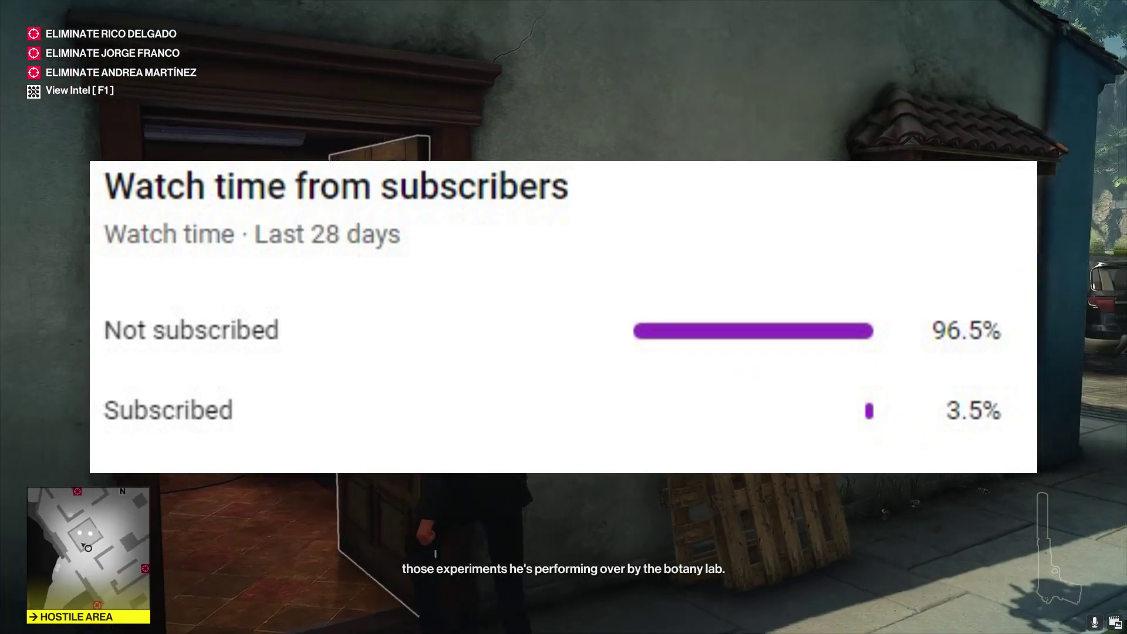
key(w)
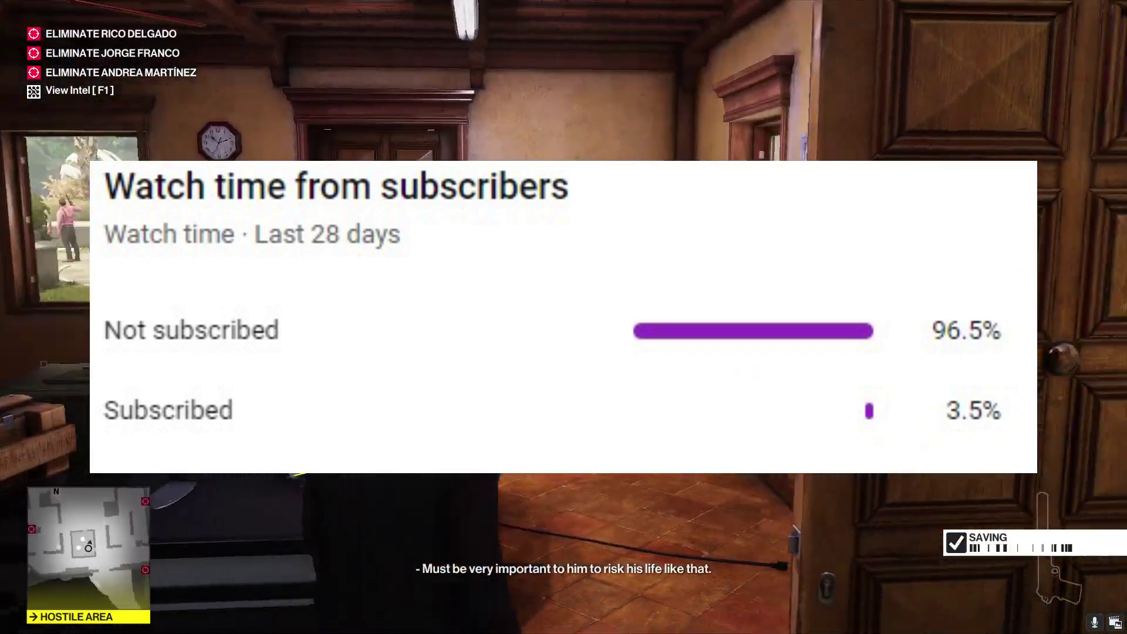
key(w)
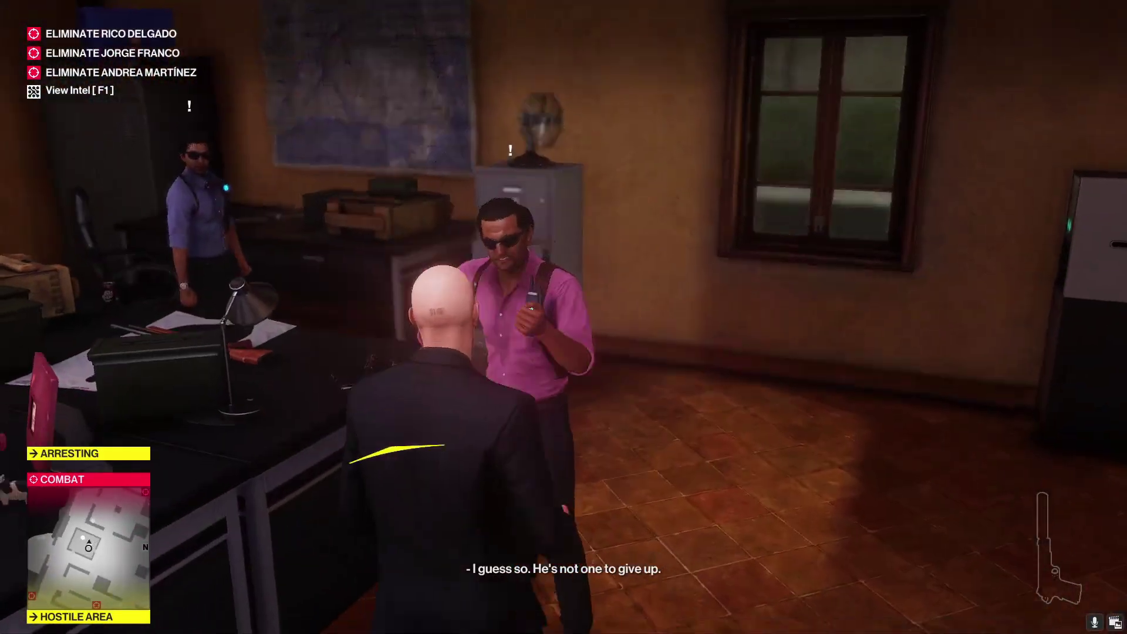
key(f)
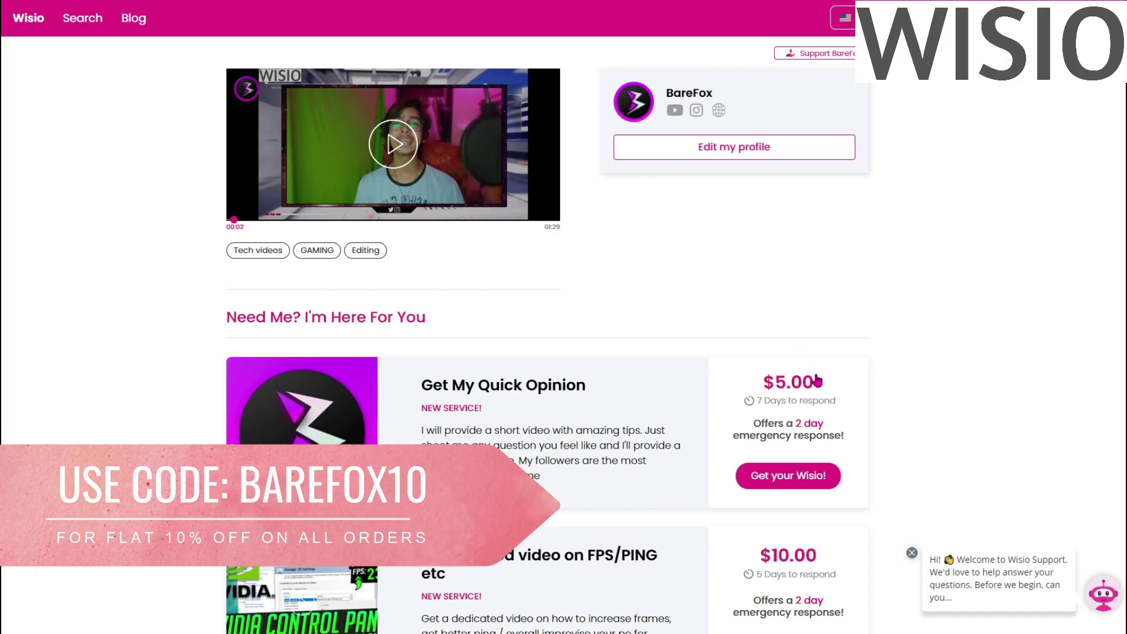
- Scroll down the Wisio profile page and close the Get My Quick Opinion request window
scroll(1028, 373, down, 1)
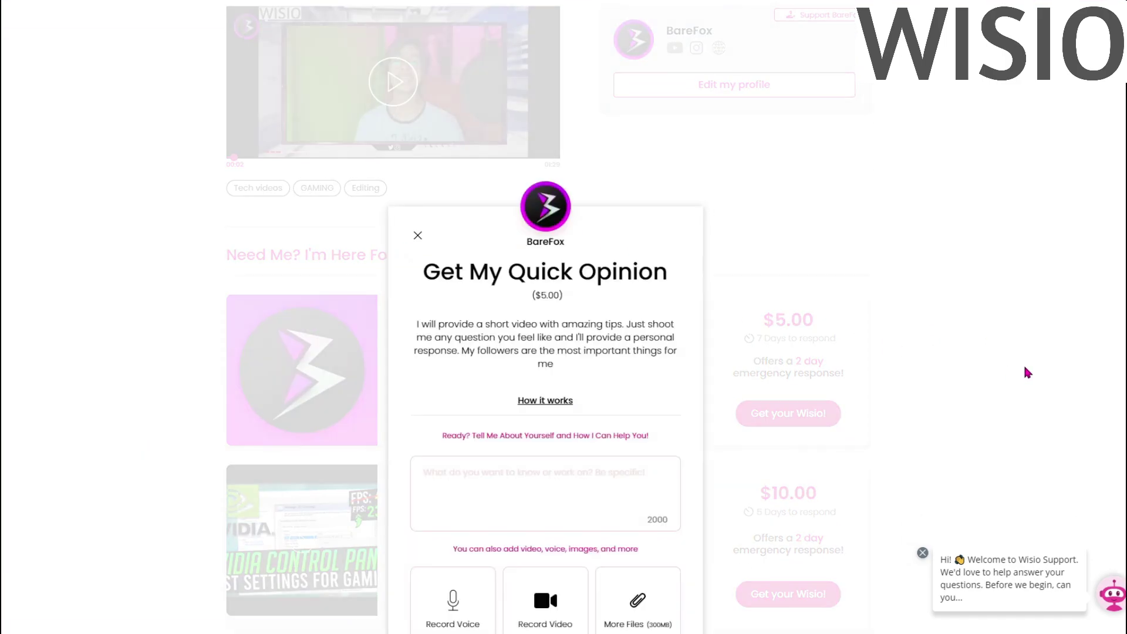
click(417, 236)
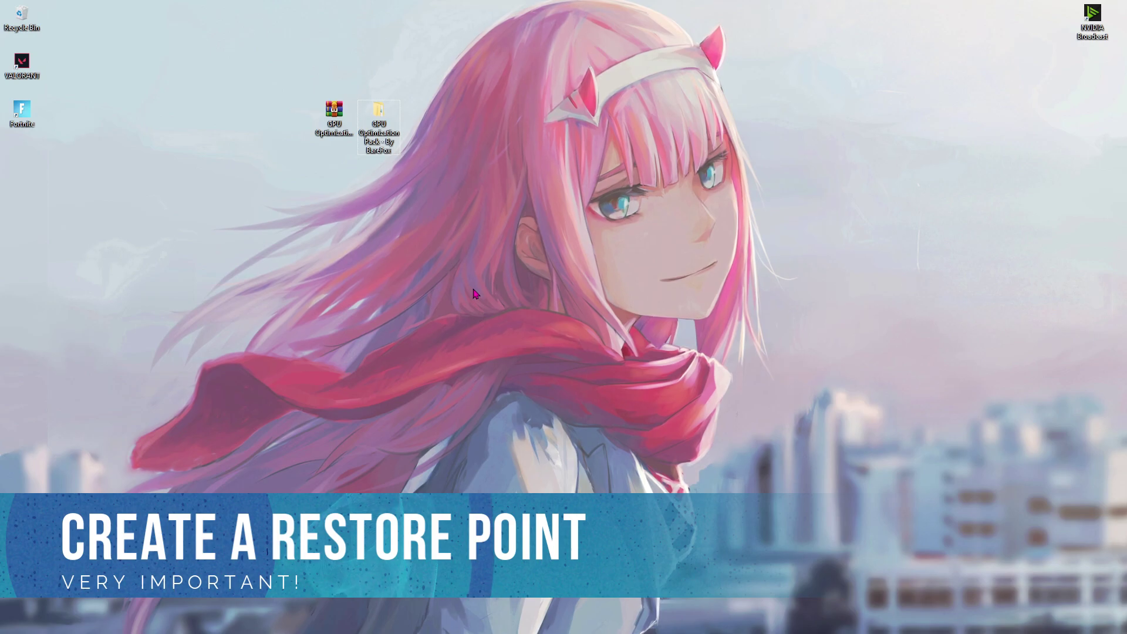
- Open the System Protection settings with a 'system res' Start search
key(super)
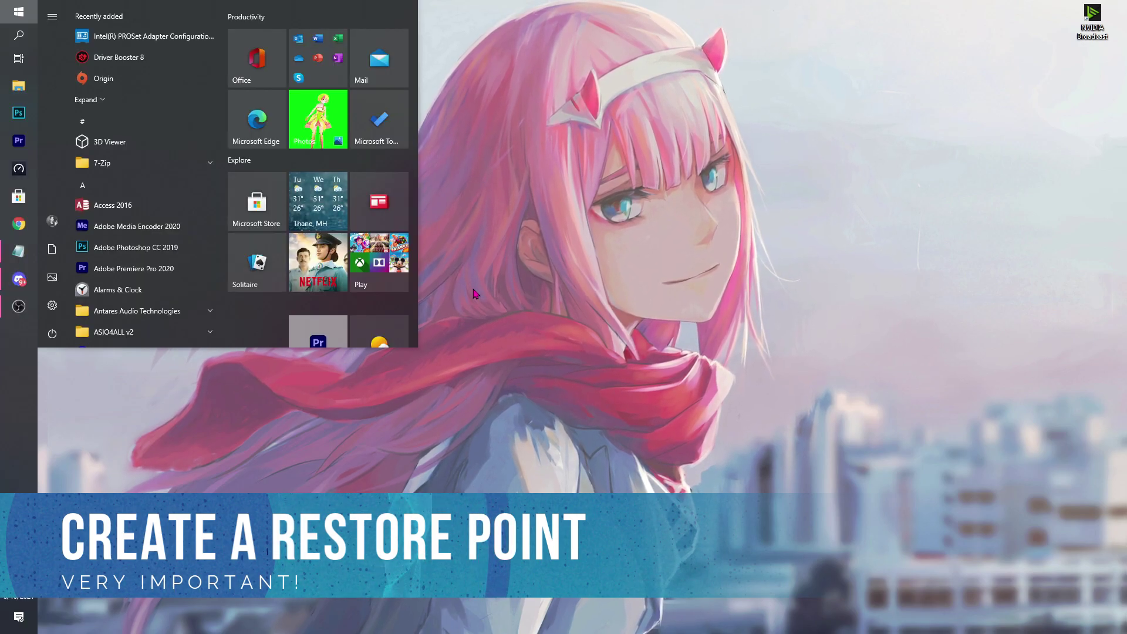
text(system res)
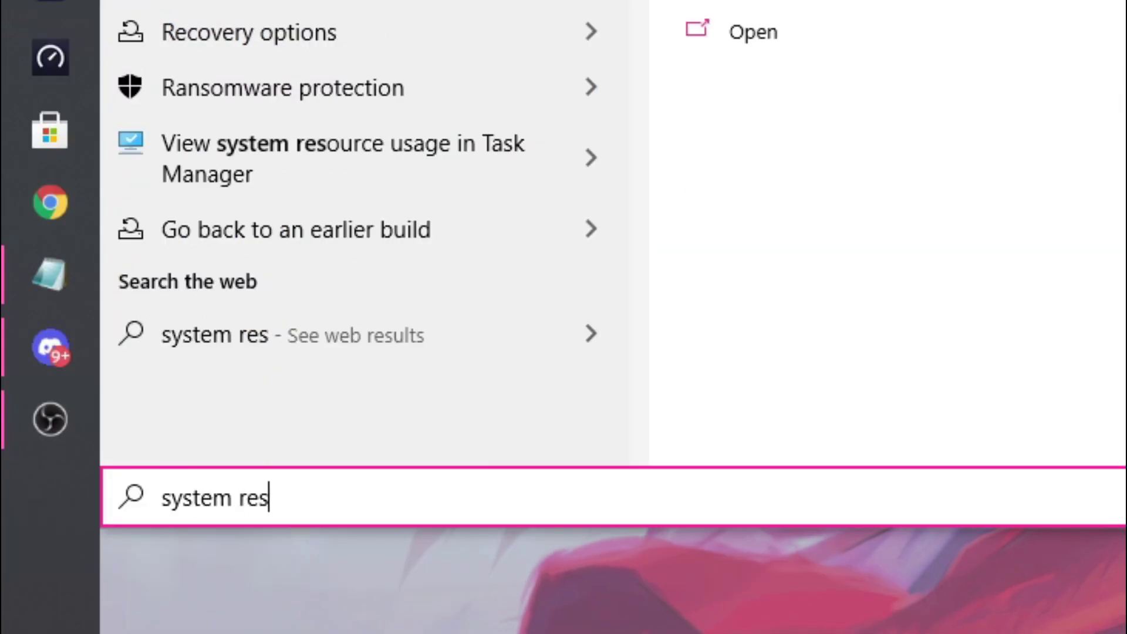
key(Return)
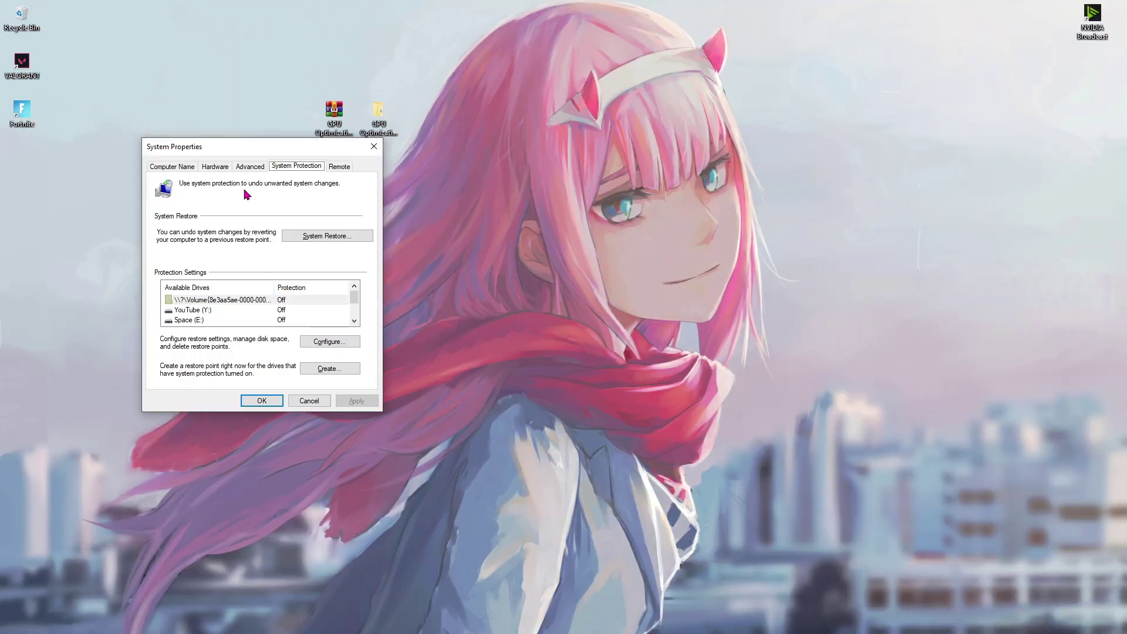
click(327, 368)
scroll(239, 317, down, 1)
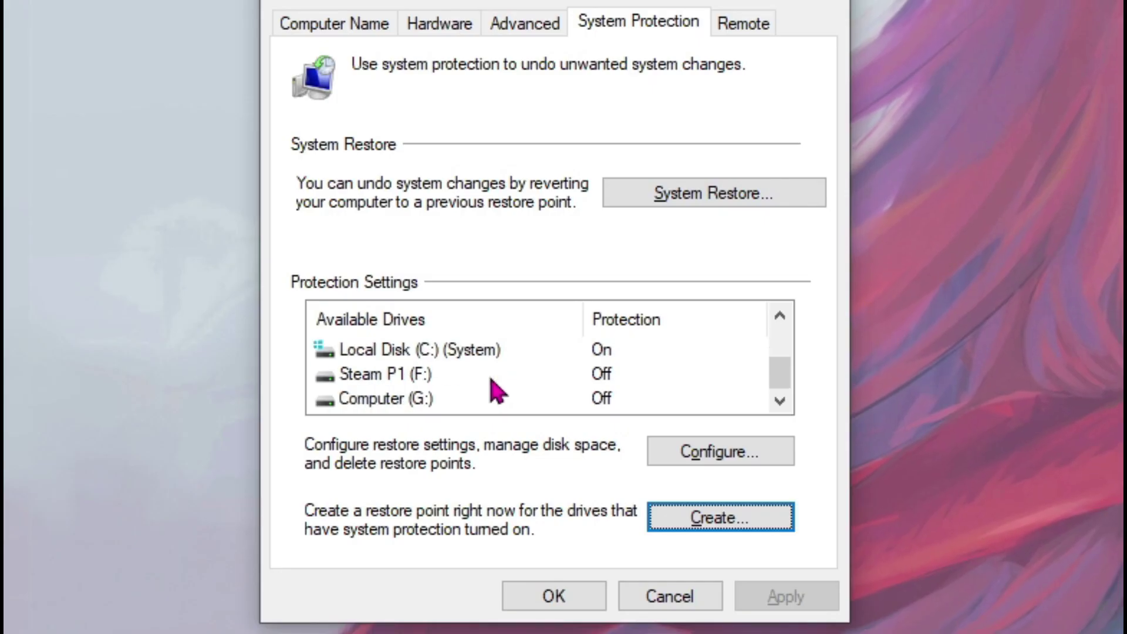
- Create a restore point named 'Rest' for Local Disk (C:), then close System Properties
click(365, 352)
click(717, 524)
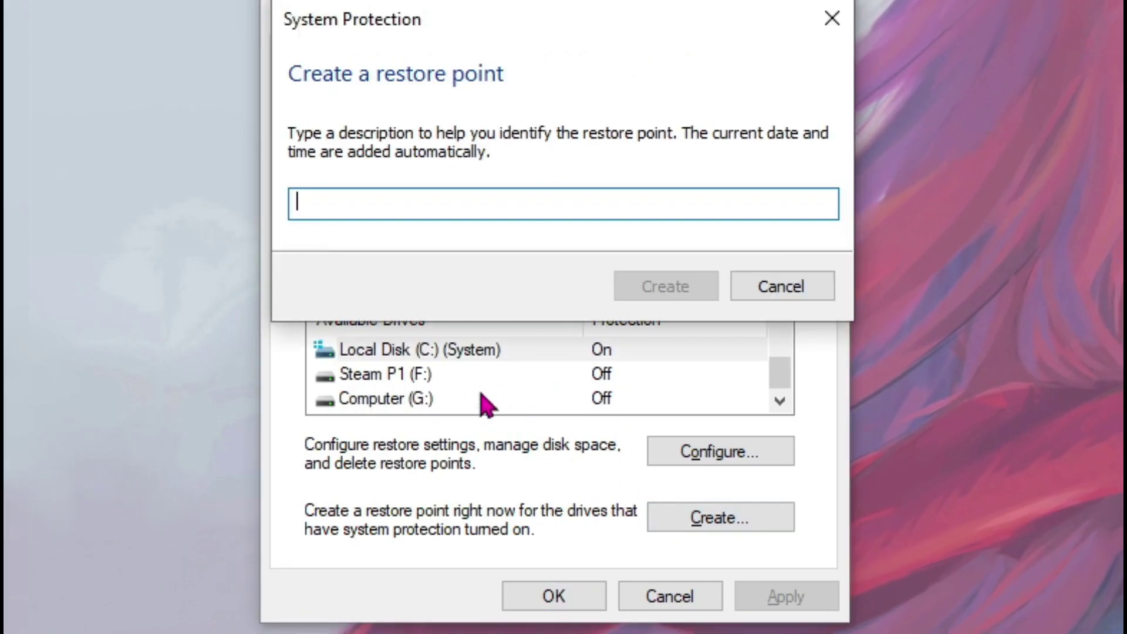
text(Restore)
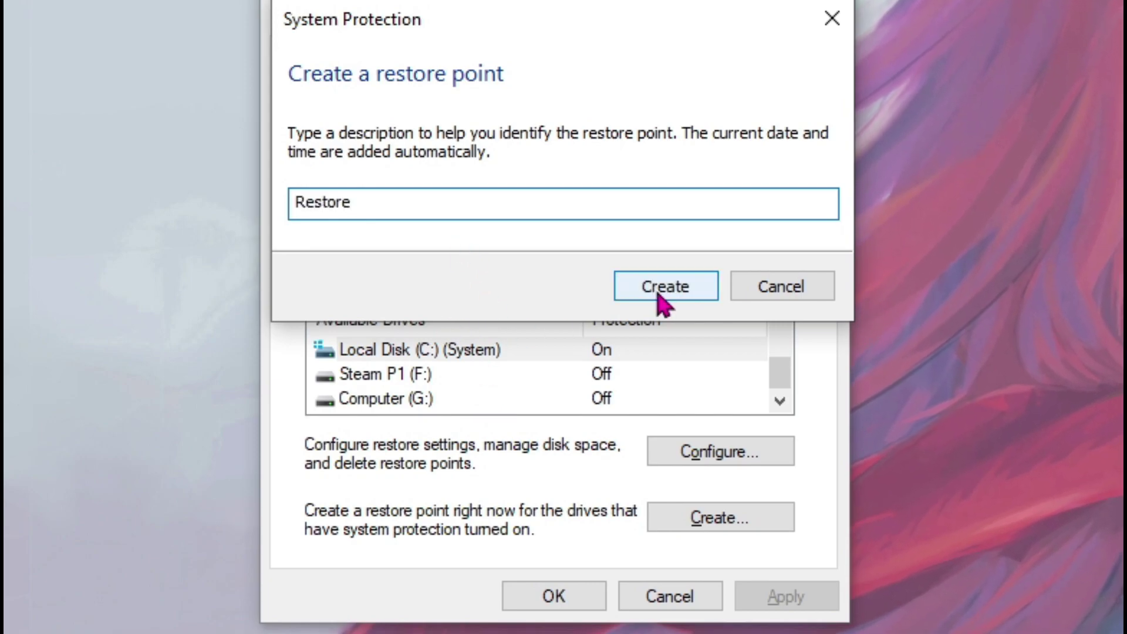
click(662, 291)
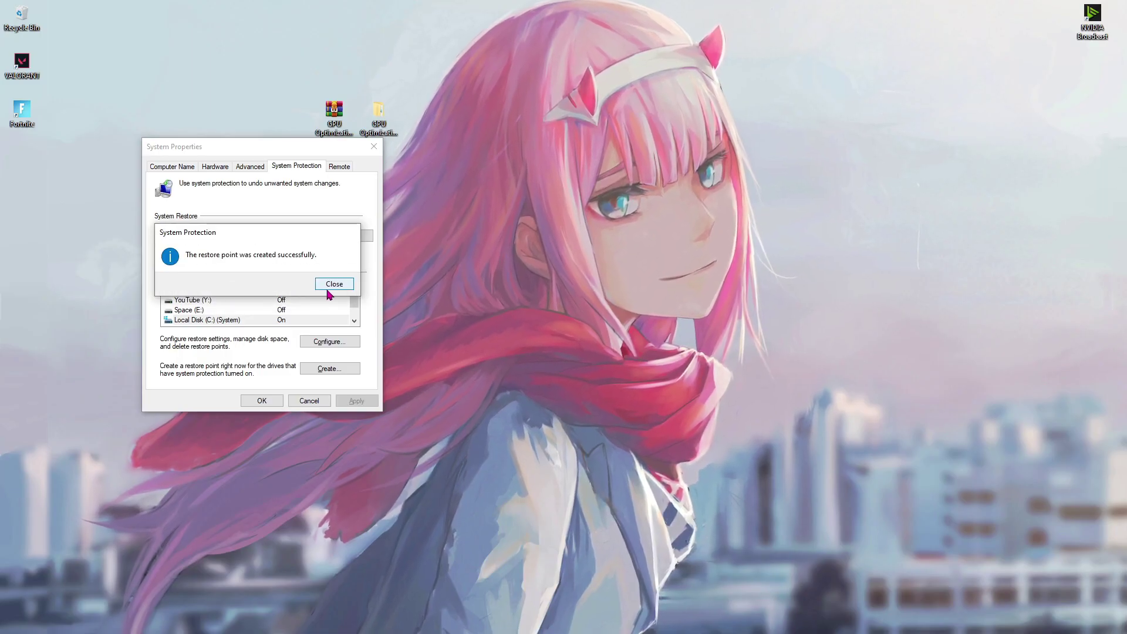
click(328, 287)
click(373, 147)
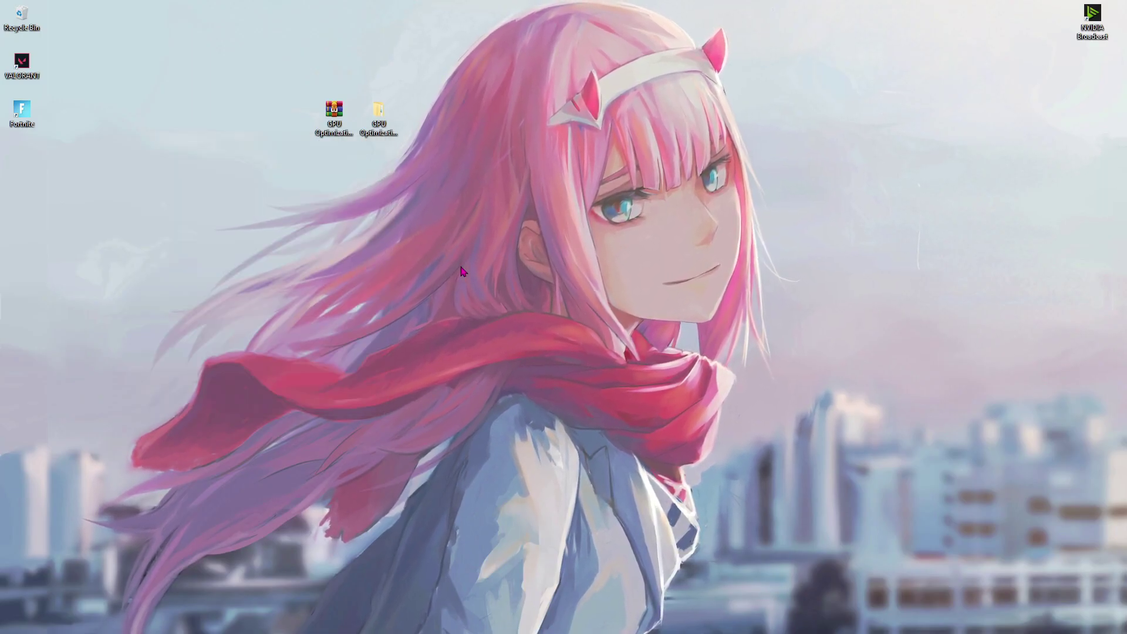
- Open the Windows Update settings page from a Start search
key(super)
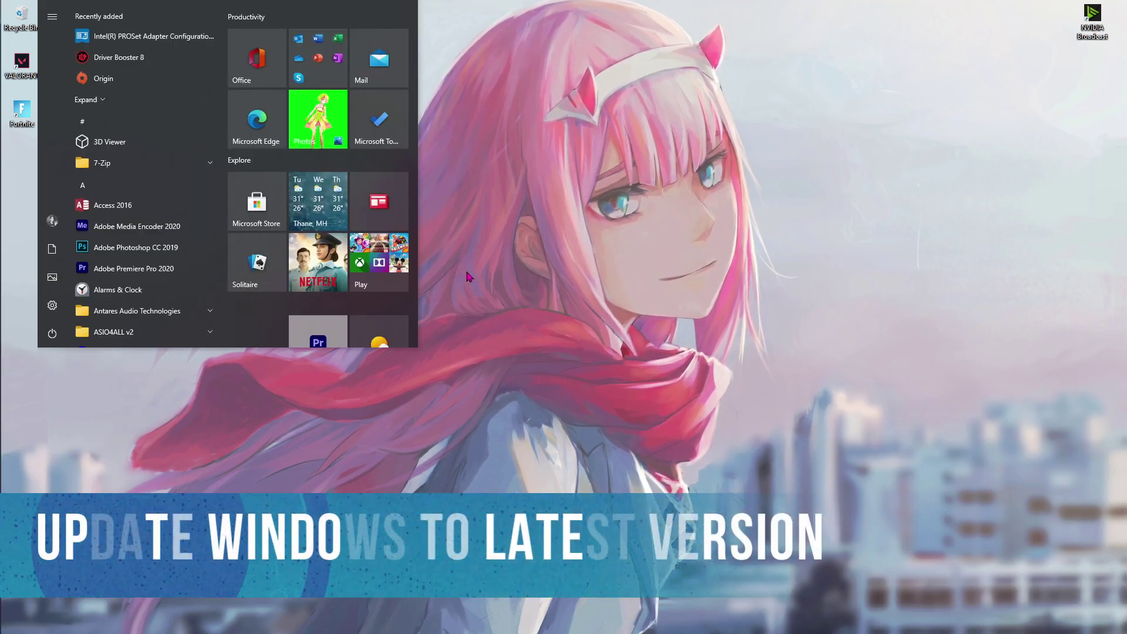
text(windoes)
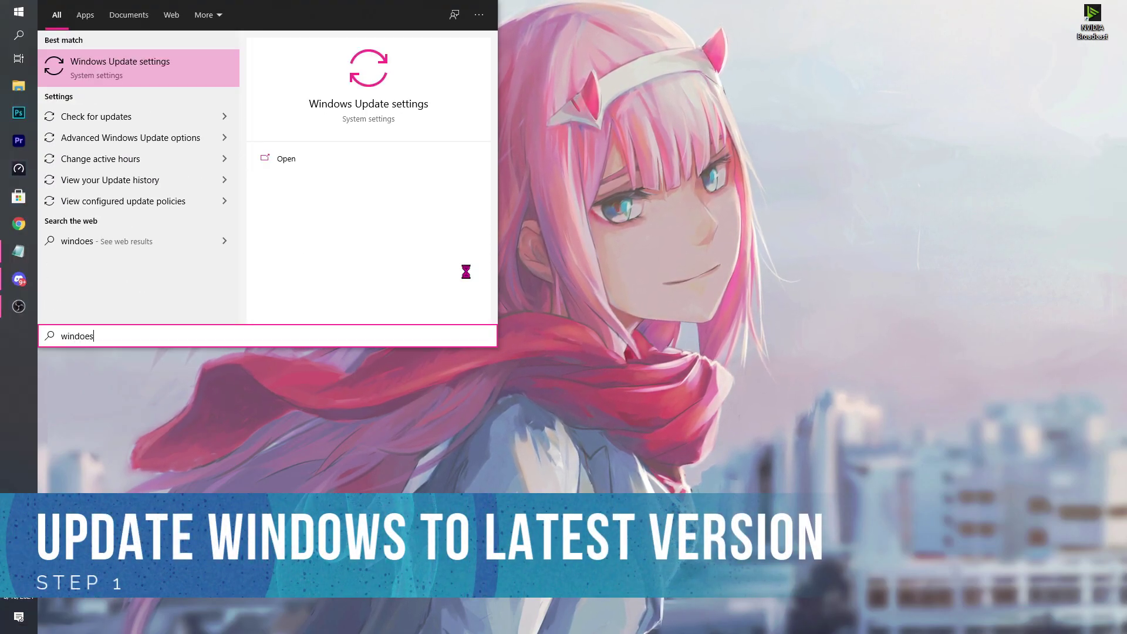
key(Return)
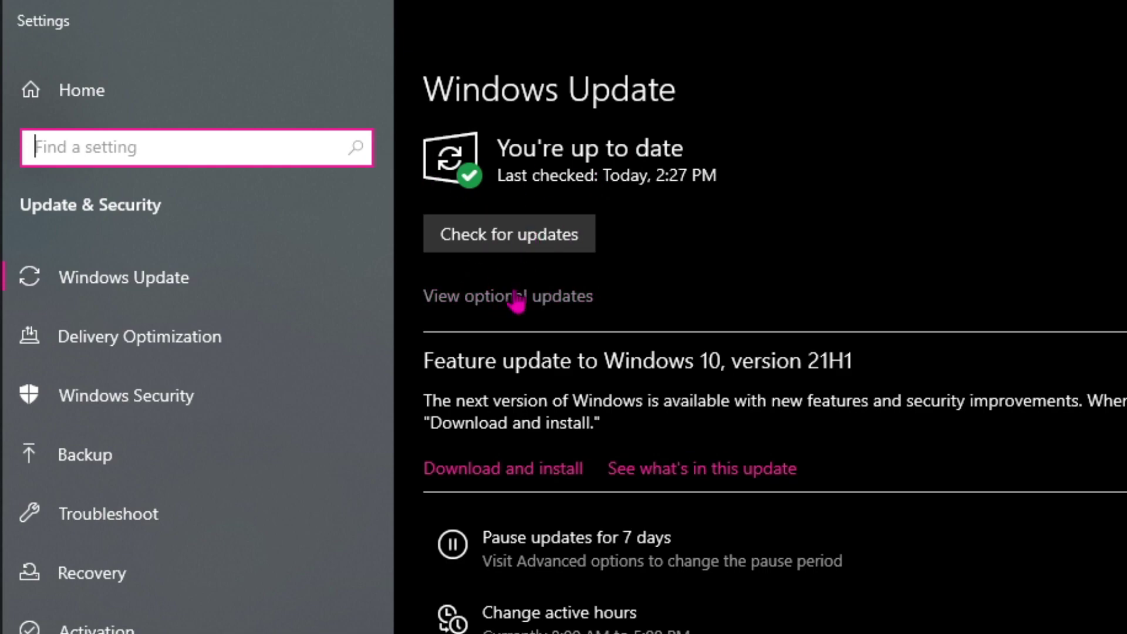
- Tick the Windows 10 21H1 feature update and driver updates under optional updates, then return to the desktop
click(499, 307)
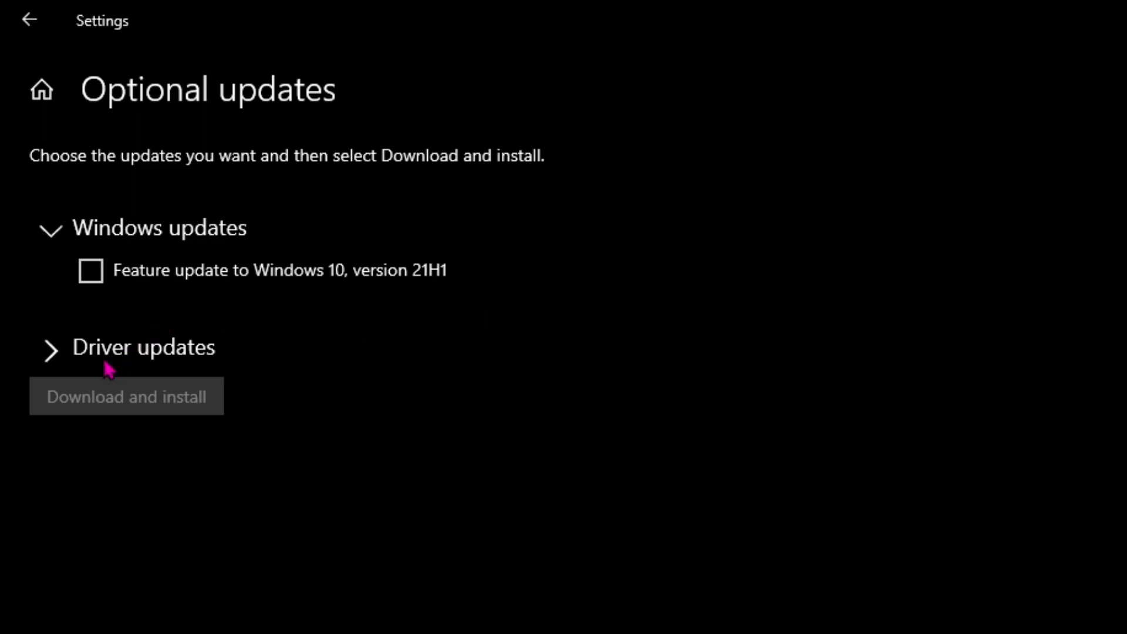
click(55, 361)
click(94, 282)
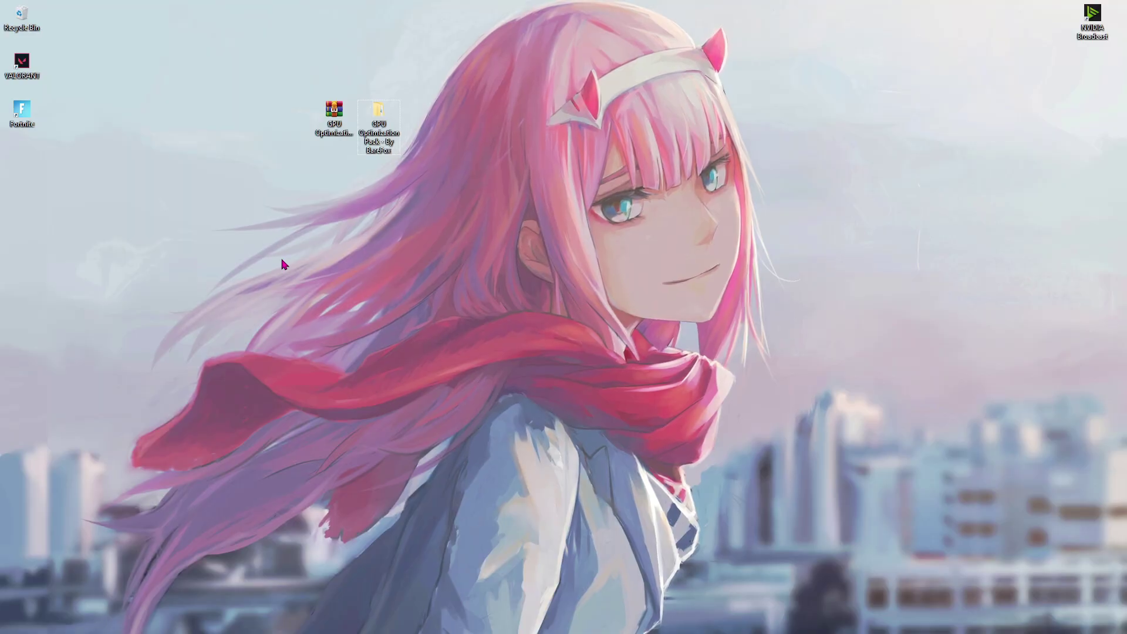
mouse_move(239, 81)
mouse_down()
mouse_move(433, 144)
mouse_move(537, 201)
mouse_move(241, 81)
mouse_up()
click(241, 81)
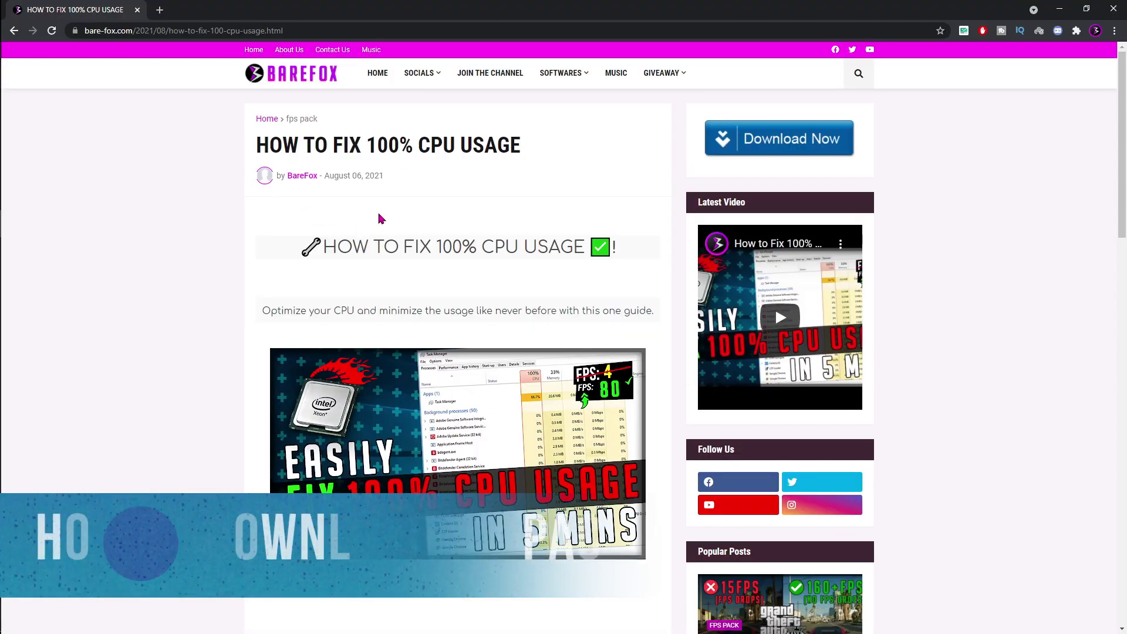
- Dismiss the notification request, start the URLez countdown, and continue to FoxUploader's download page
scroll(346, 264, down, 5)
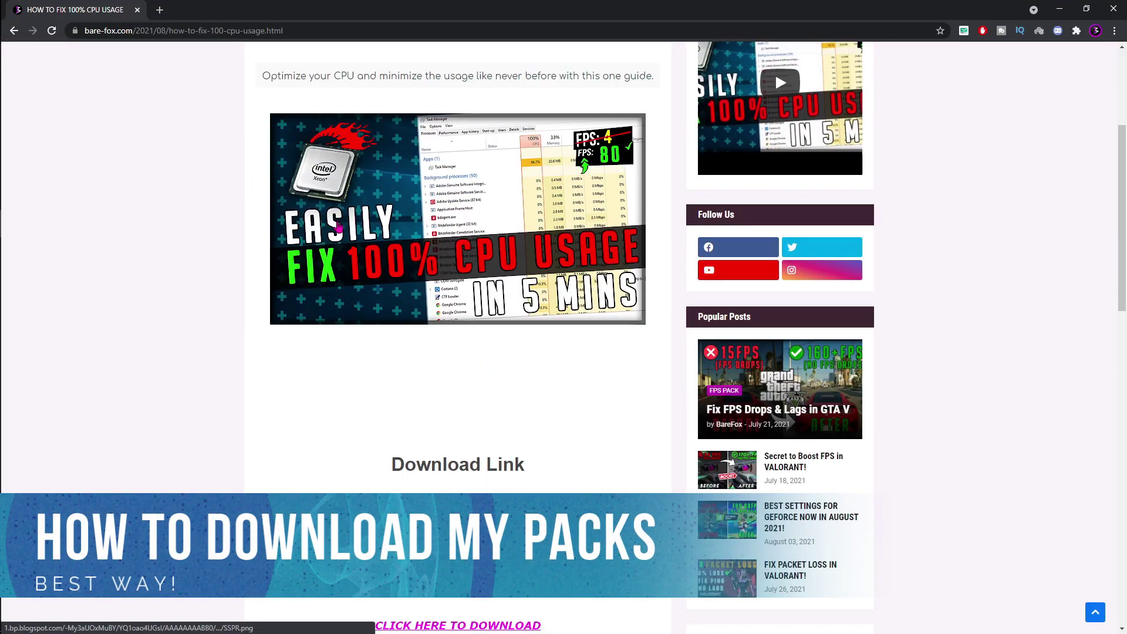
scroll(360, 303, down, 3)
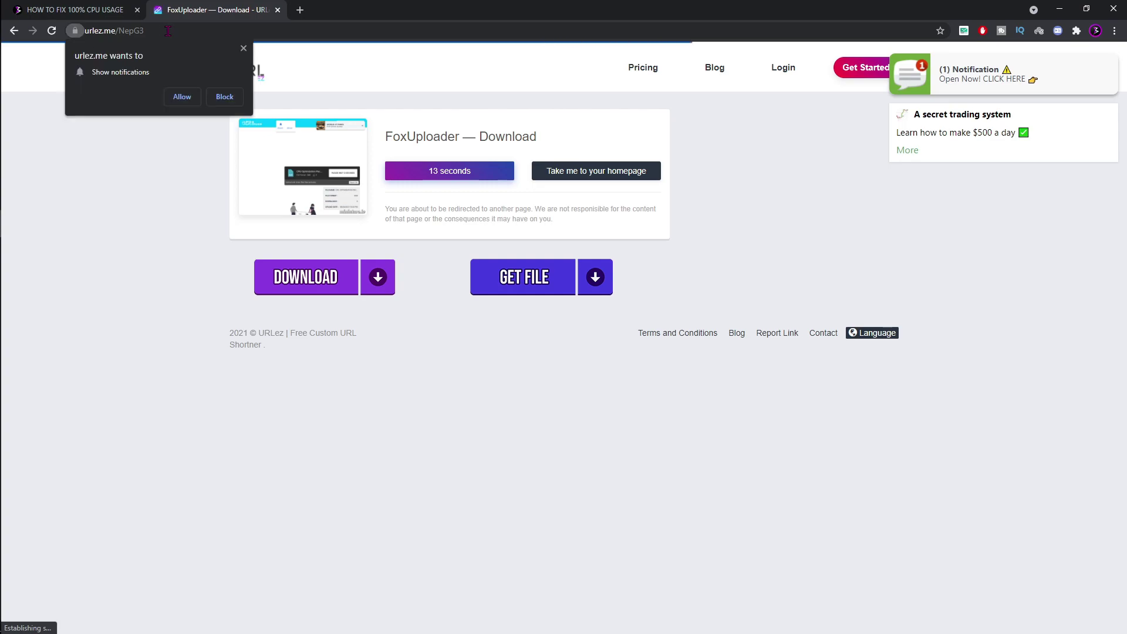
click(244, 48)
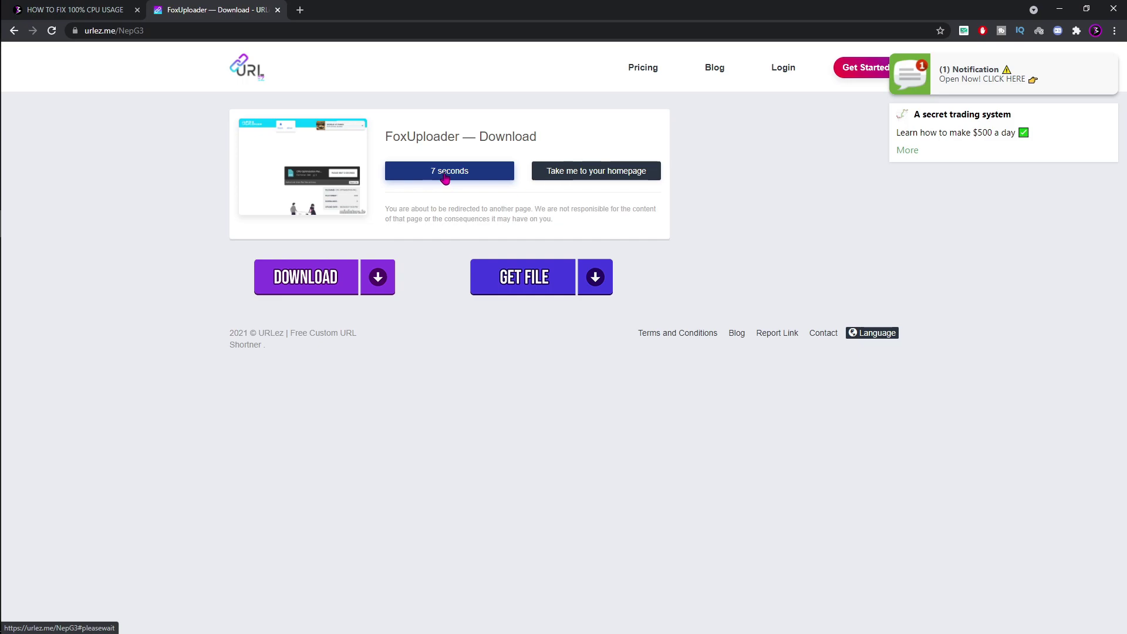
click(478, 165)
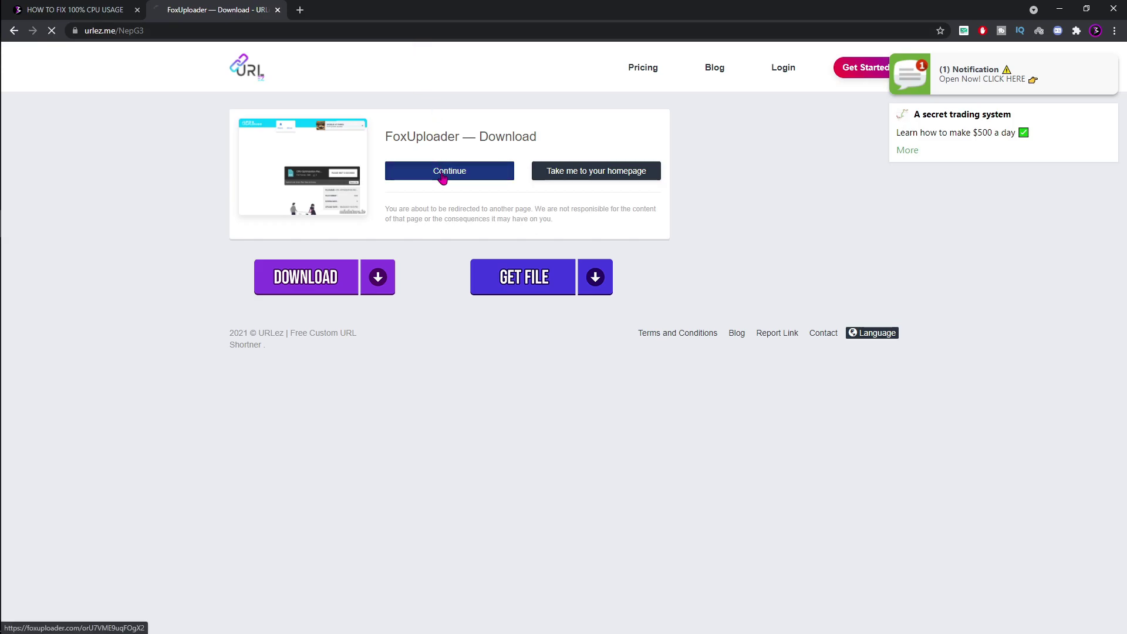
click(442, 179)
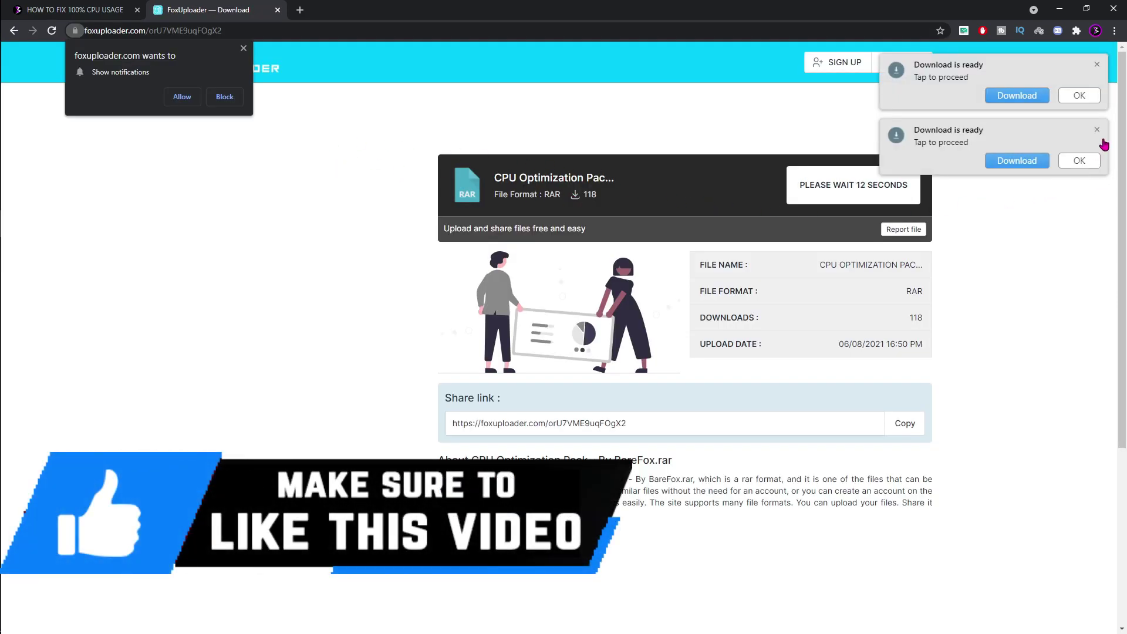
- Close both download-ready popups and the notification prompt, then download the CPU Optimization Pack RAR
click(1097, 131)
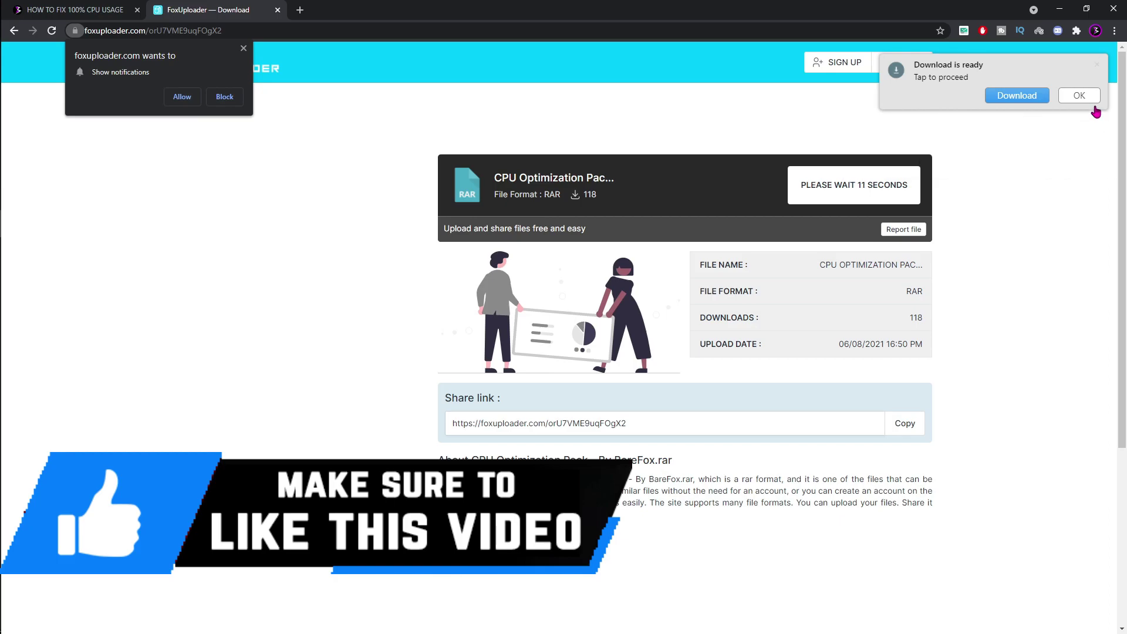
click(1096, 65)
click(244, 49)
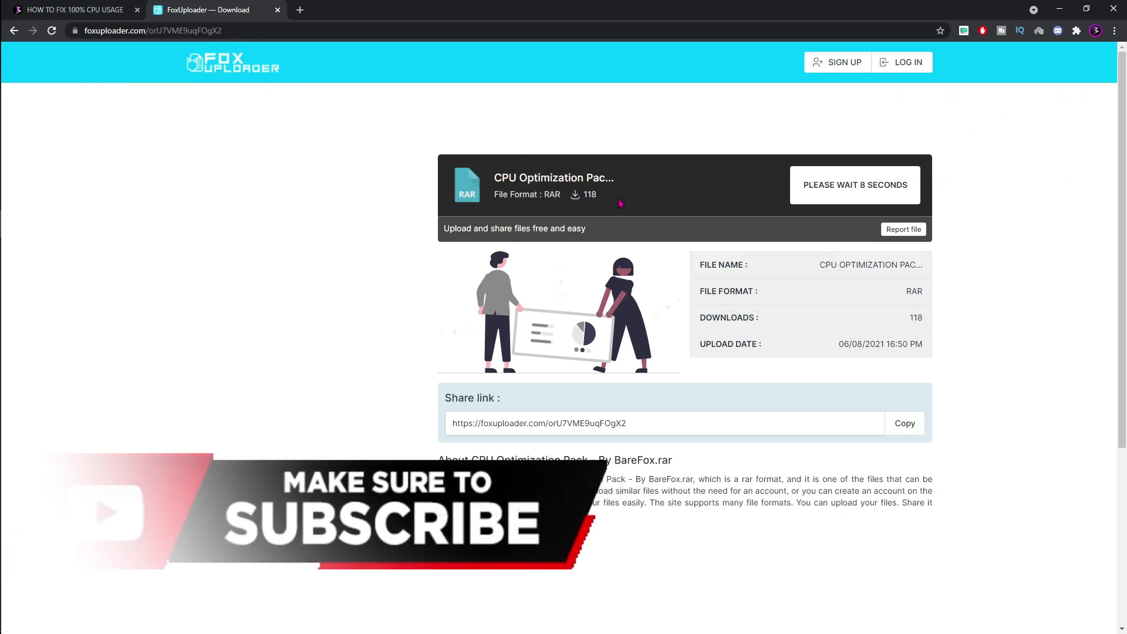
click(842, 188)
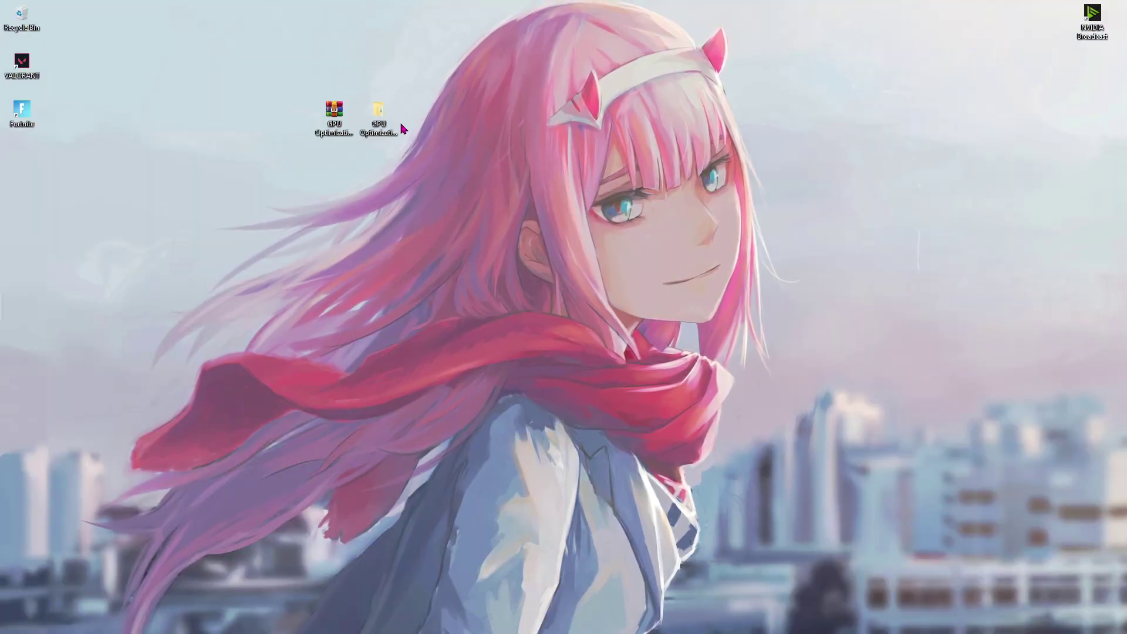
- Open the pack folder and point out its AMD Users, Nvidia Users, Remove Temp Files and MSI Mode Tool folders
double_click(387, 115)
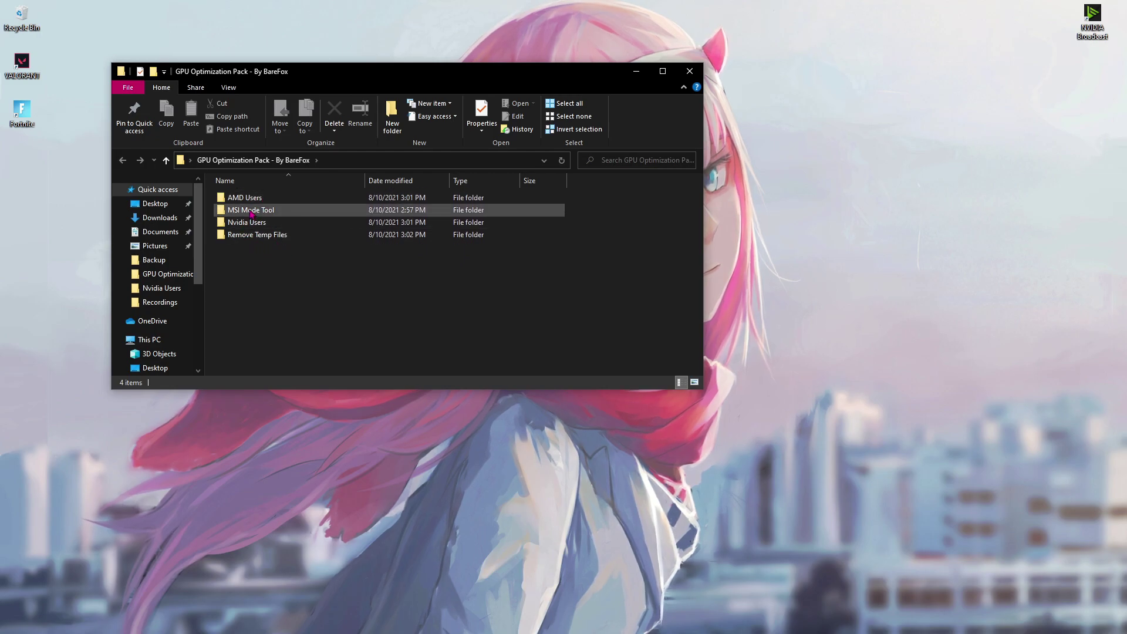
click(236, 198)
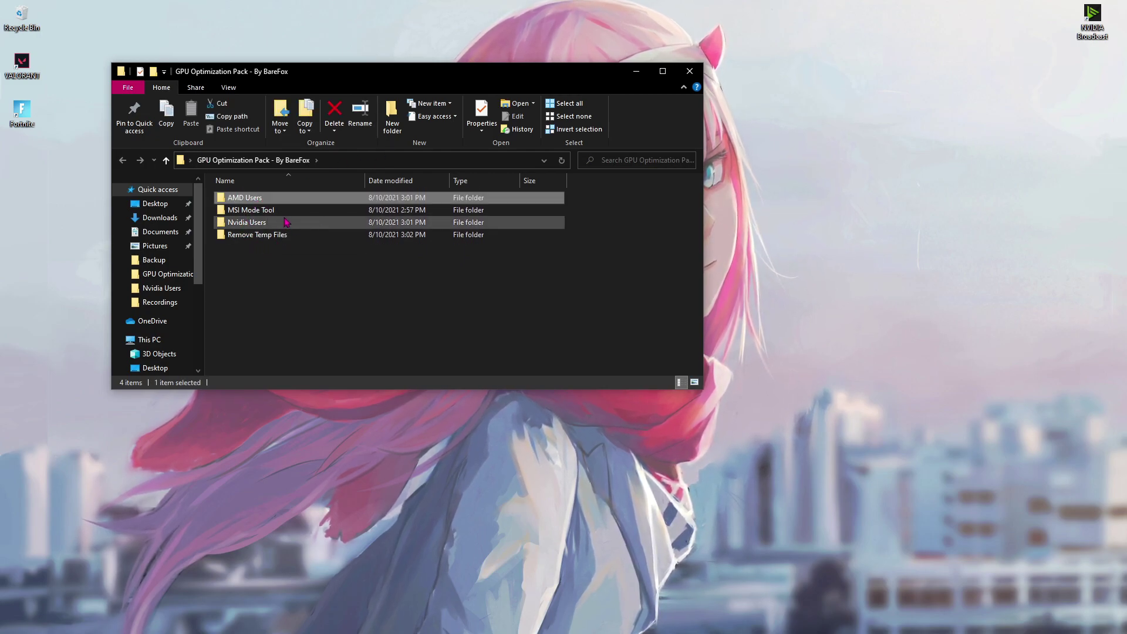
click(242, 227)
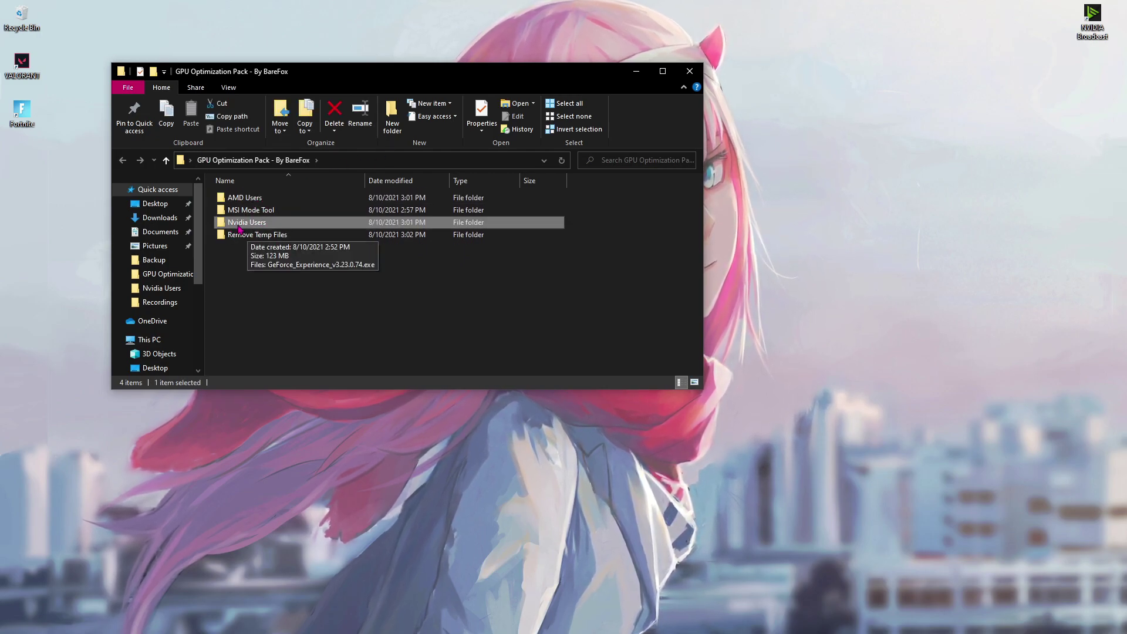
click(250, 234)
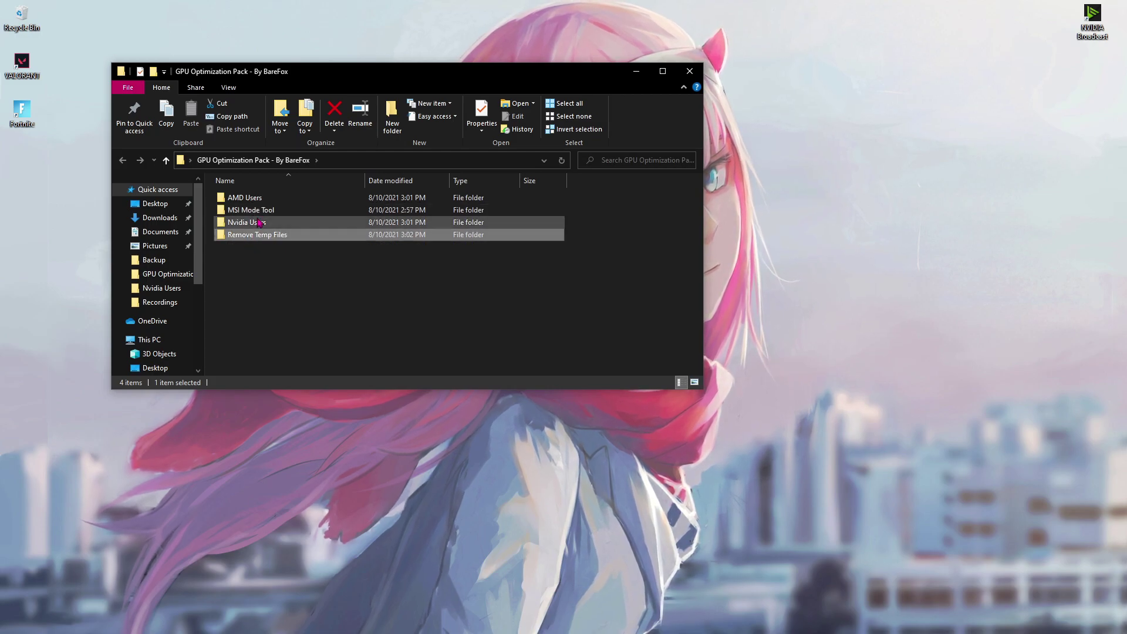
click(259, 222)
click(262, 211)
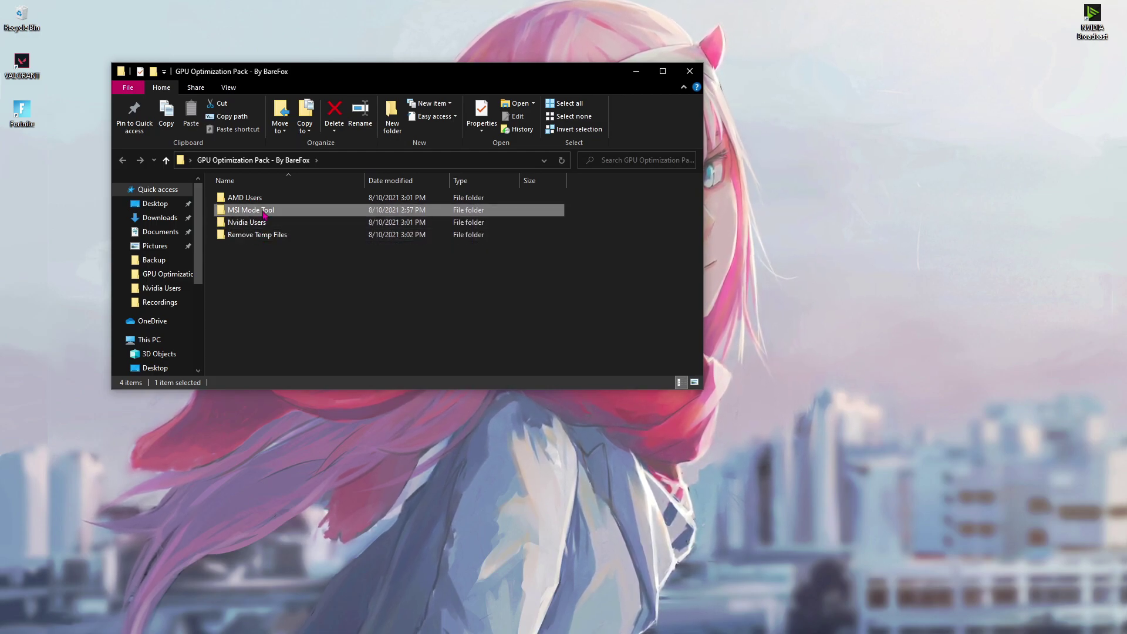
click(298, 199)
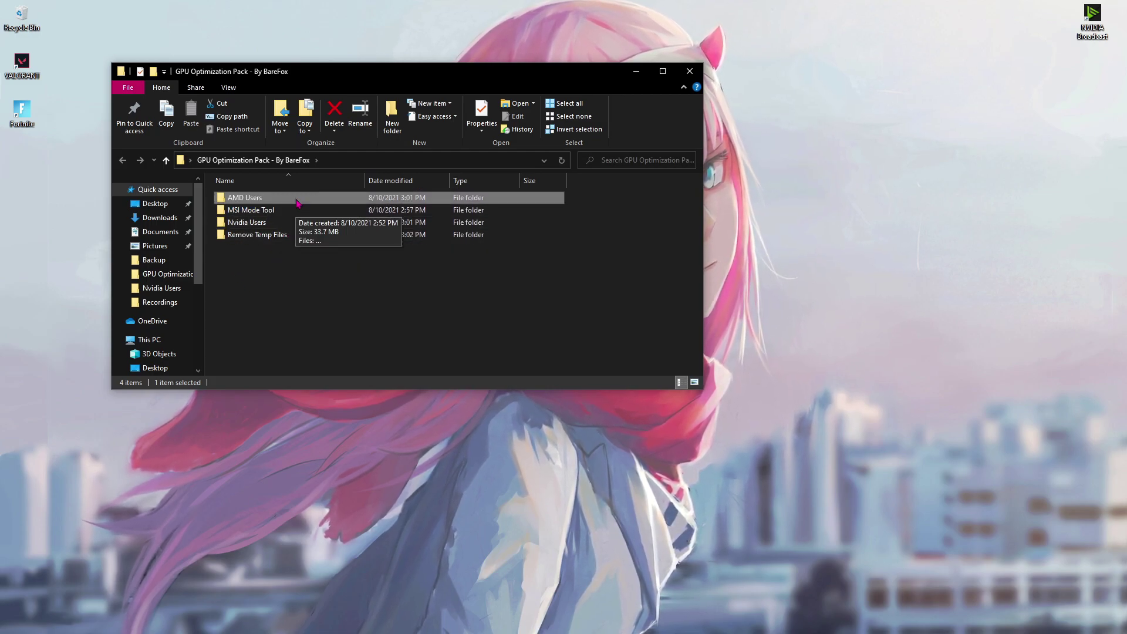
- Browse AMD Users, then select the GeForce Experience installer in Nvidia Users and minimize Explorer
double_click(265, 199)
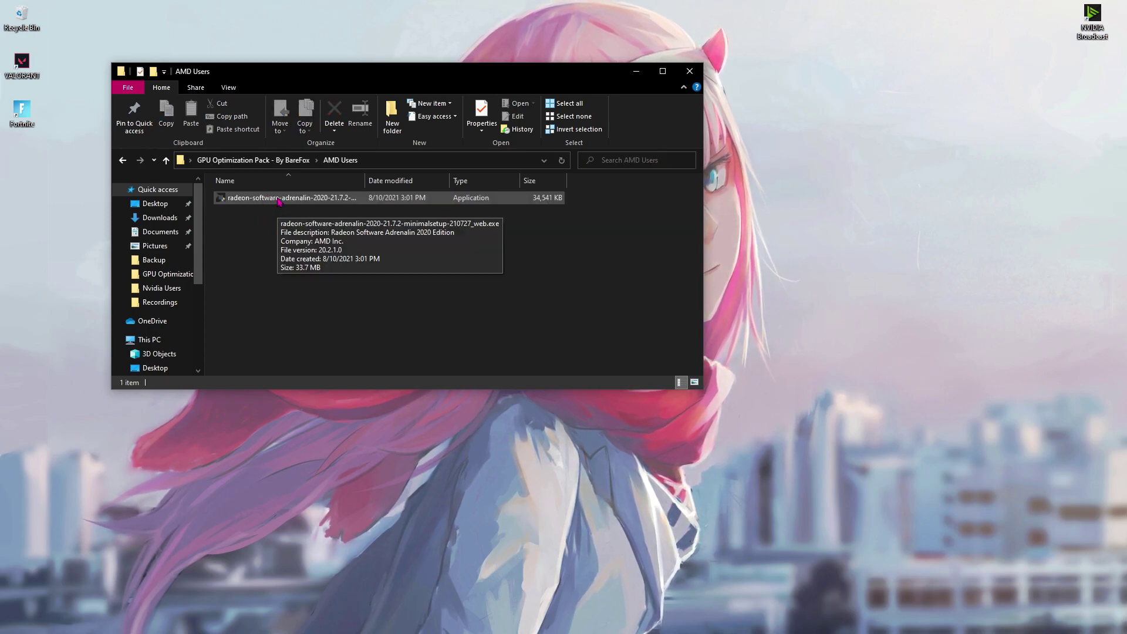
click(122, 160)
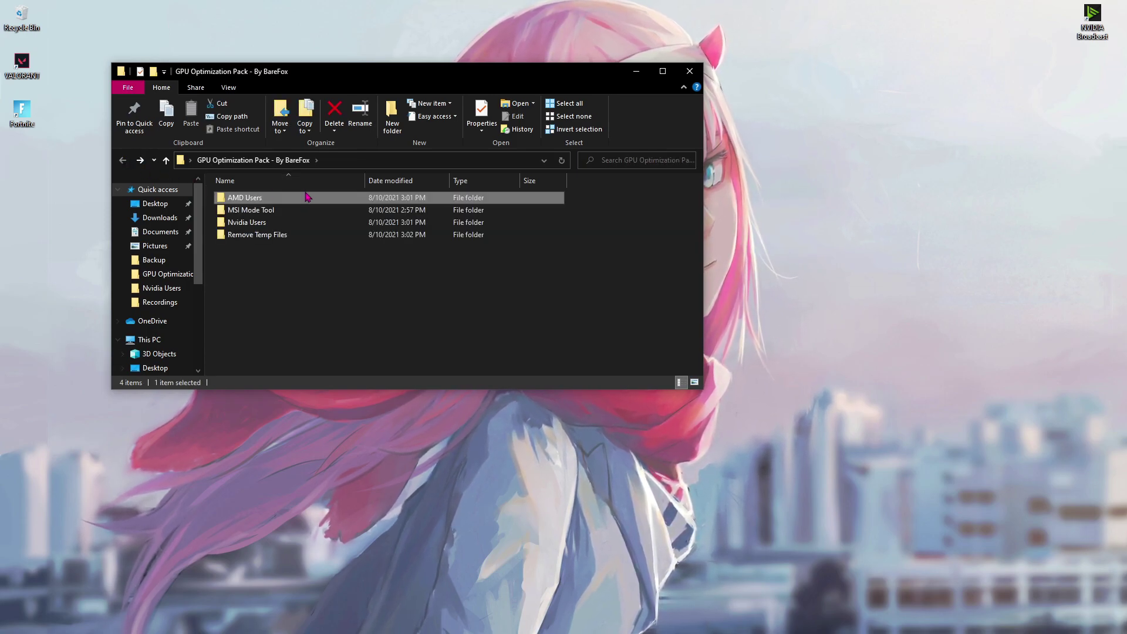
double_click(289, 225)
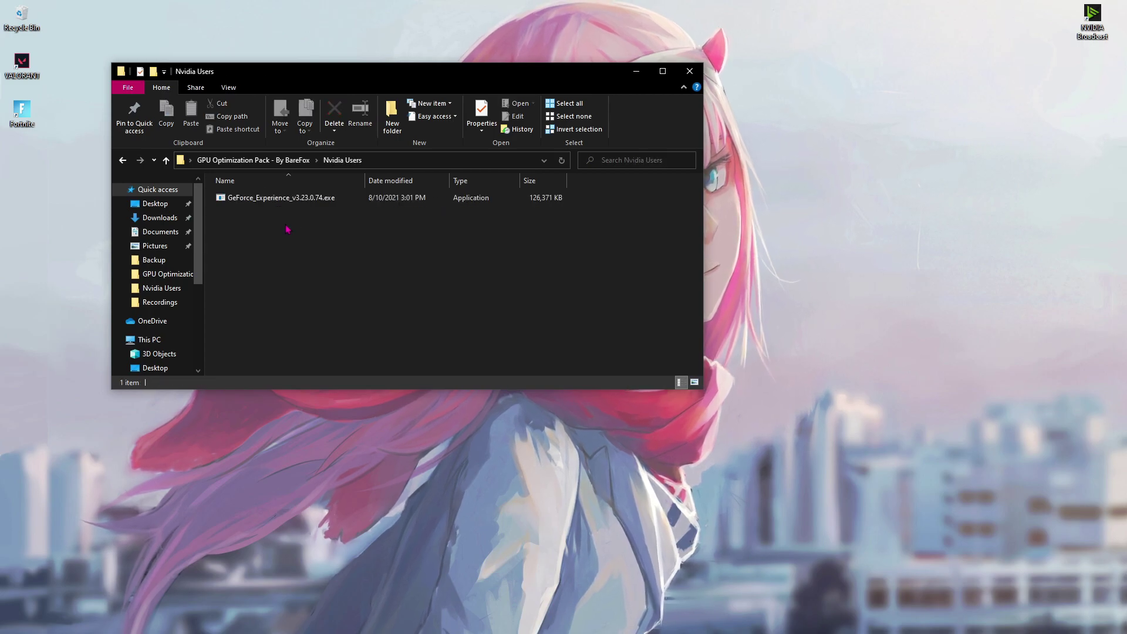
click(263, 201)
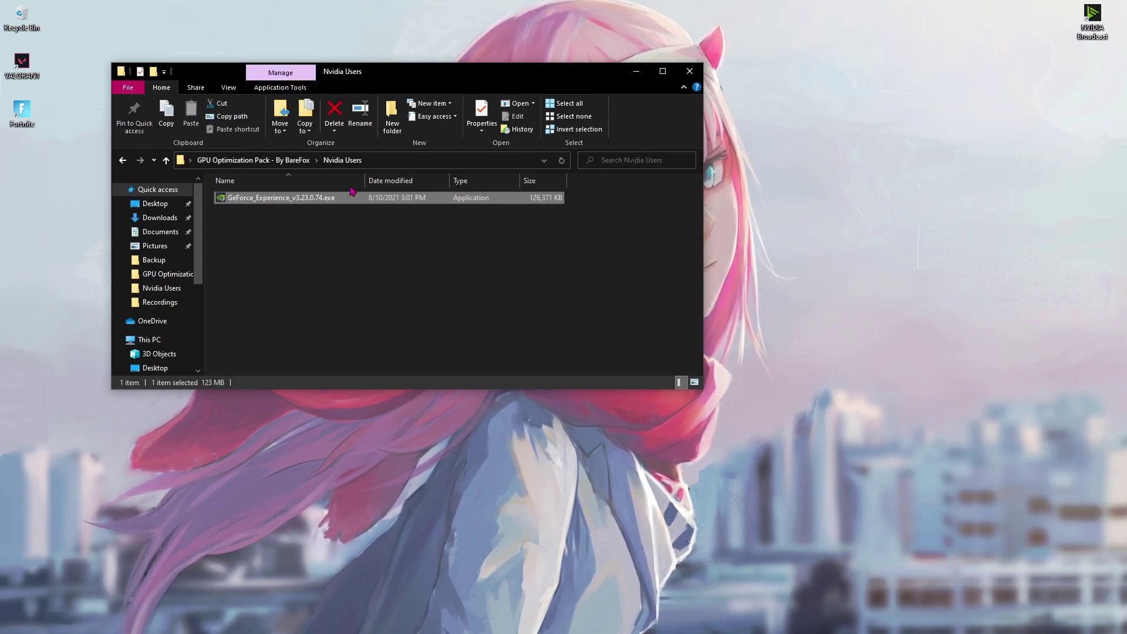
click(649, 72)
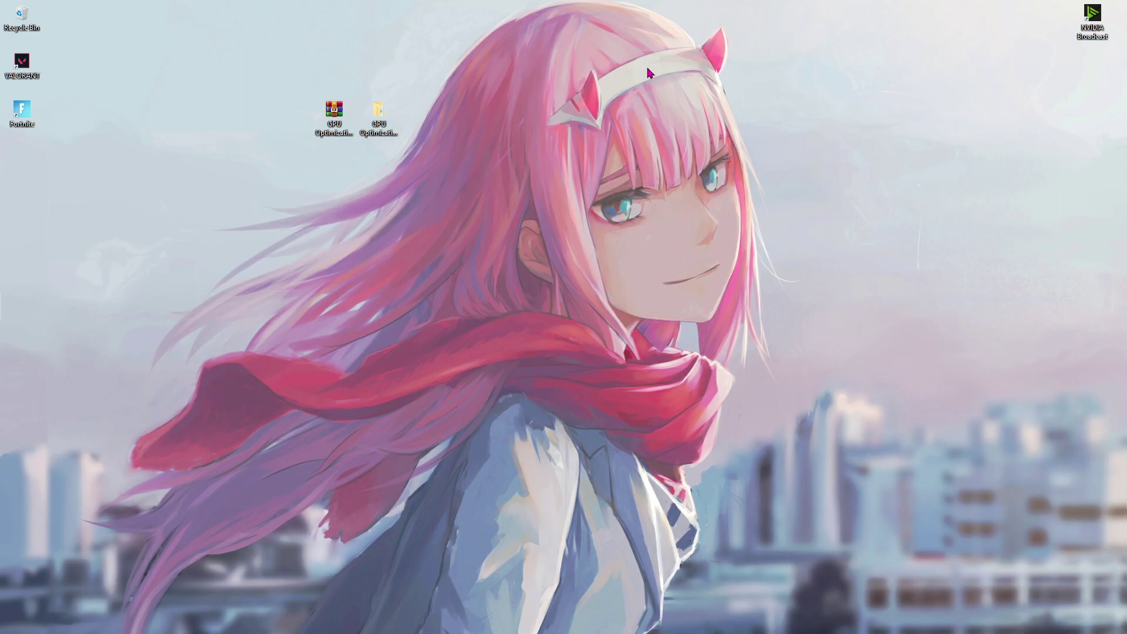
- Launch GeForce Experience with a 'gef' search and check its Drivers page for NVIDIA Studio Driver 471.41
key(super)
text(gef)
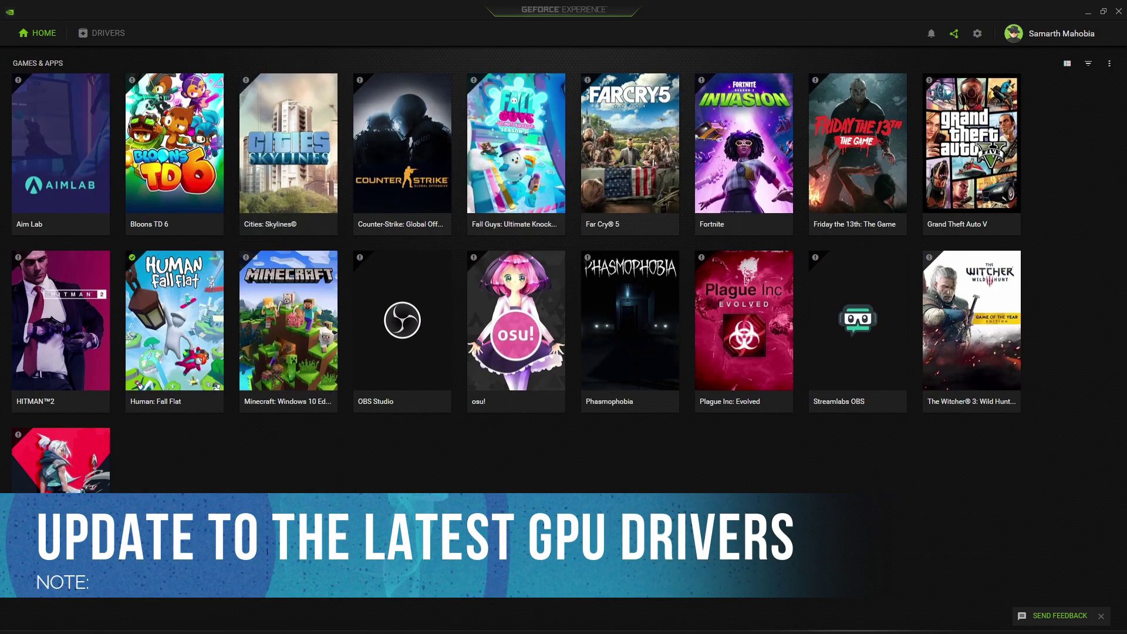
click(97, 37)
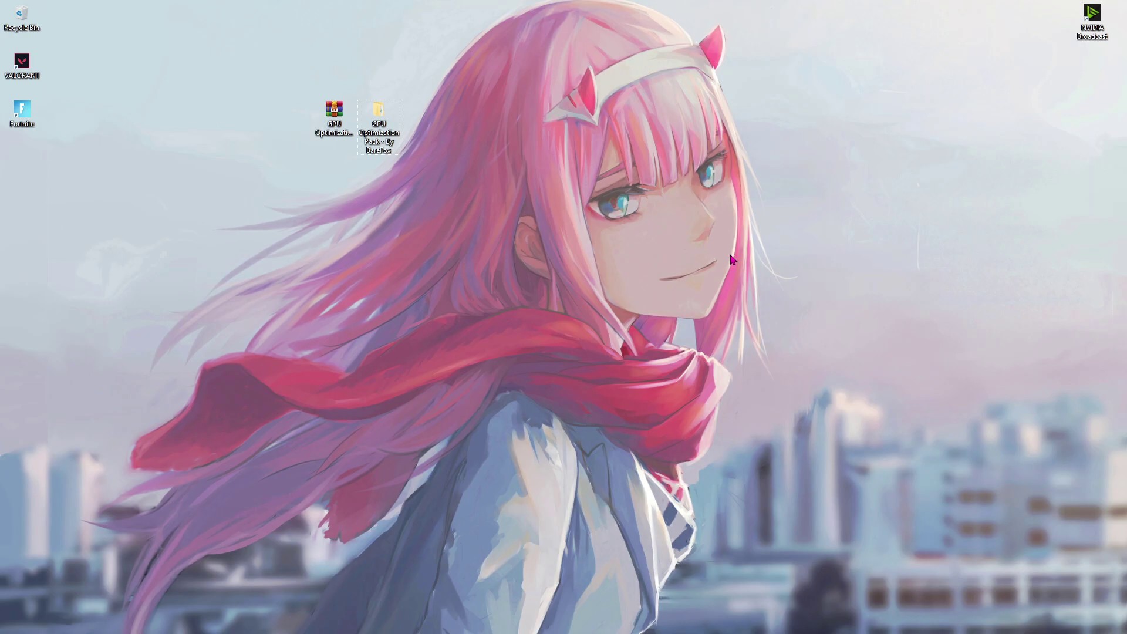
- Run MSI Mode Tool V2.exe as administrator from the pack's MSI Mode Tool folder
double_click(393, 118)
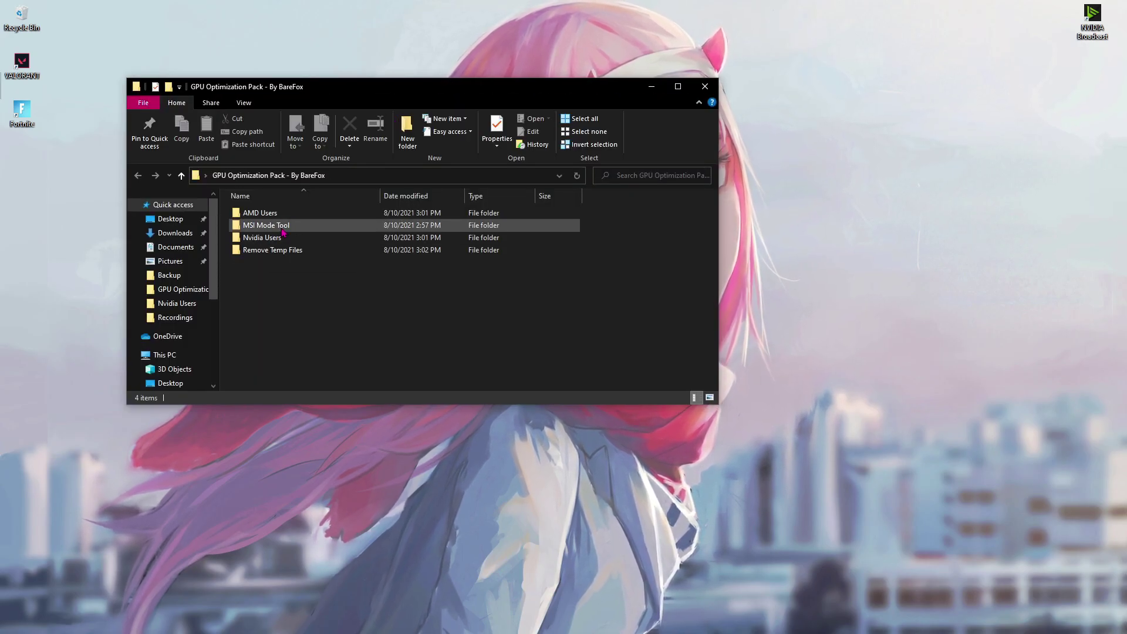
double_click(283, 229)
click(290, 217)
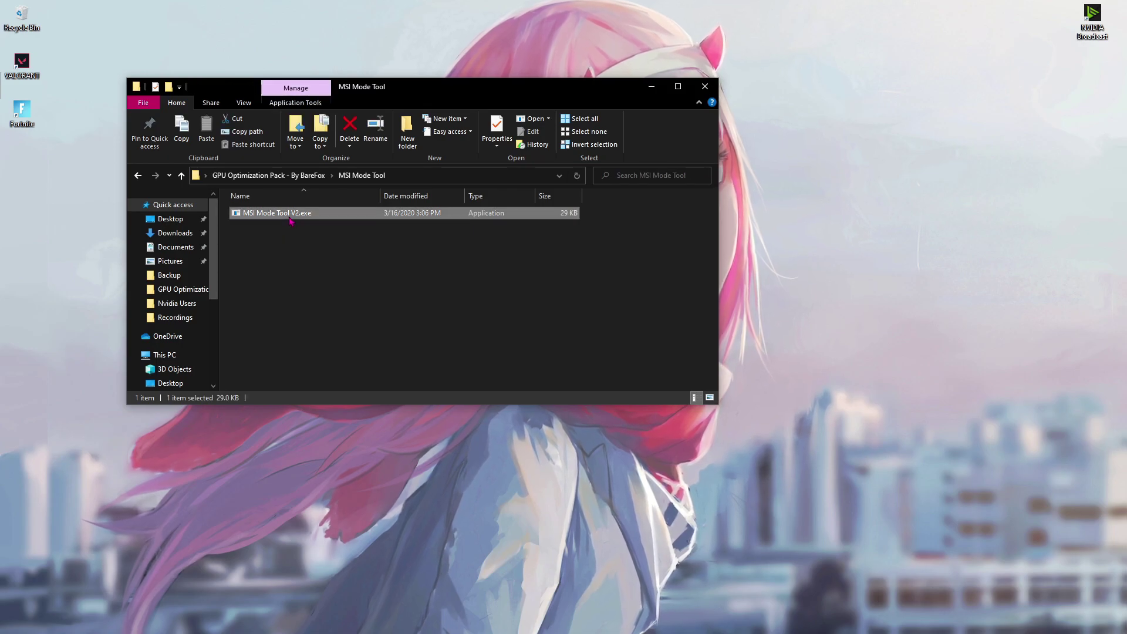
right_click(290, 221)
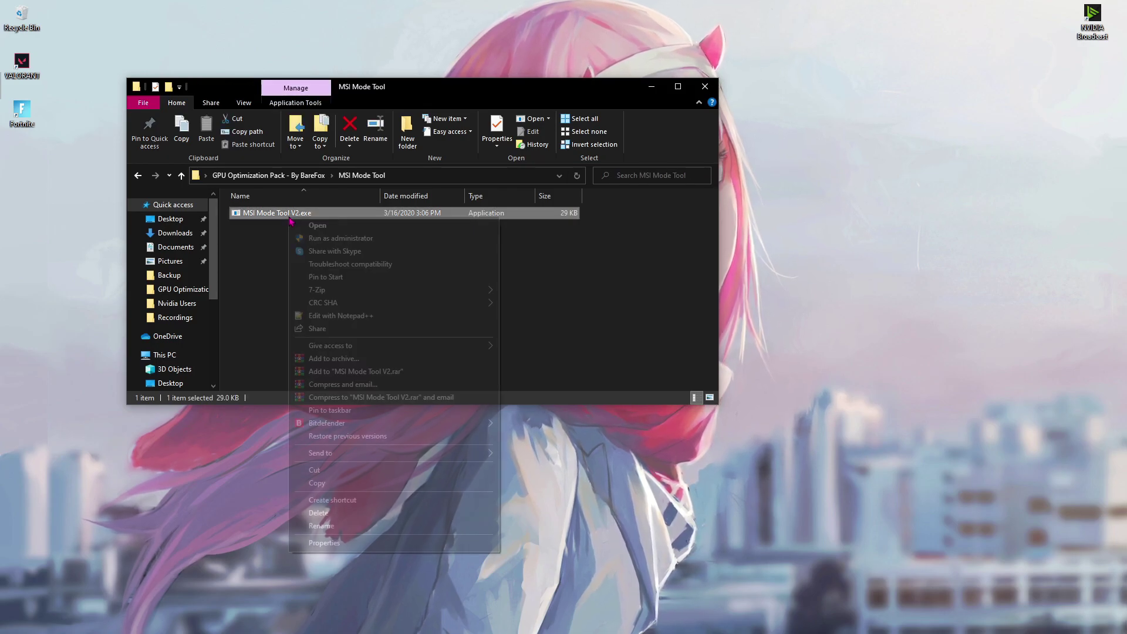
click(324, 238)
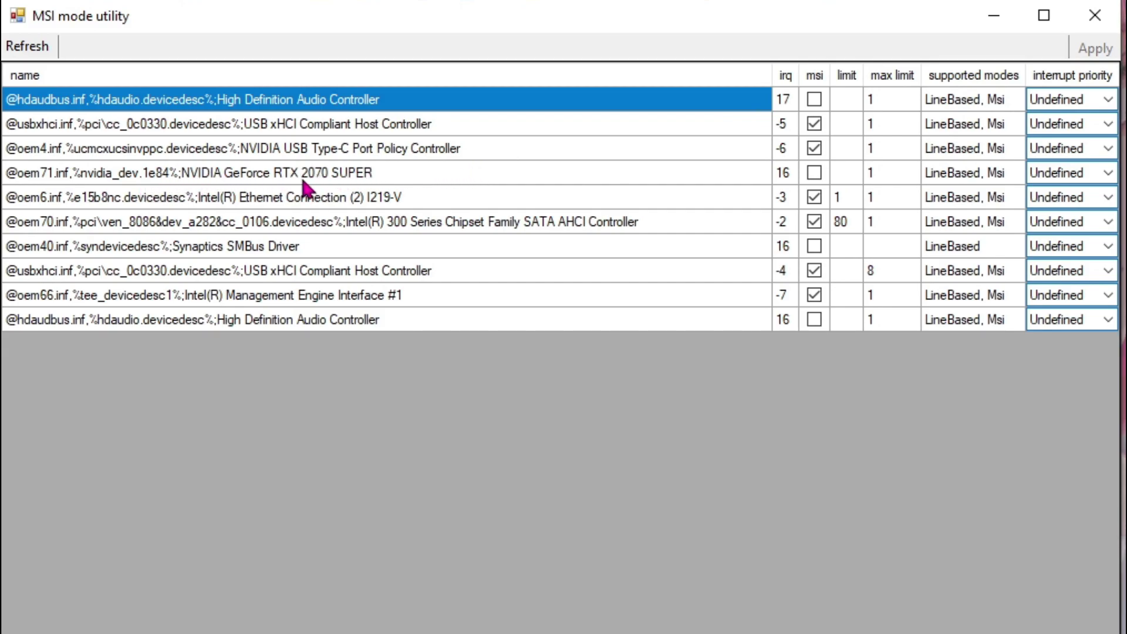
- Enable MSI mode for the NVIDIA GeForce RTX 2070 SUPER and set its interrupt priority to High
click(265, 181)
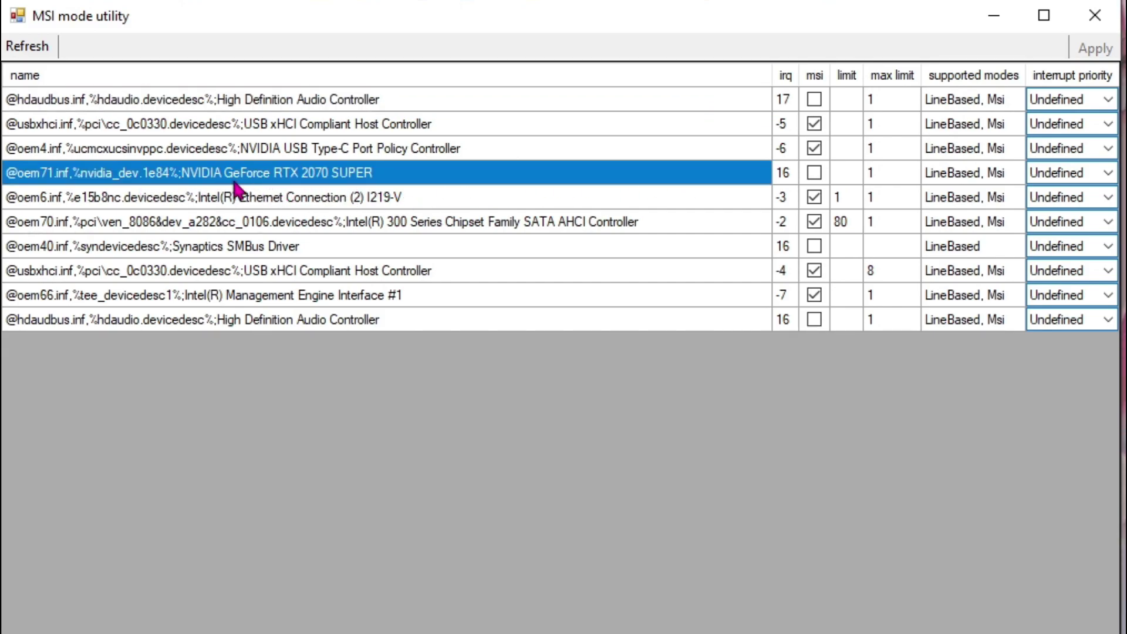
click(814, 173)
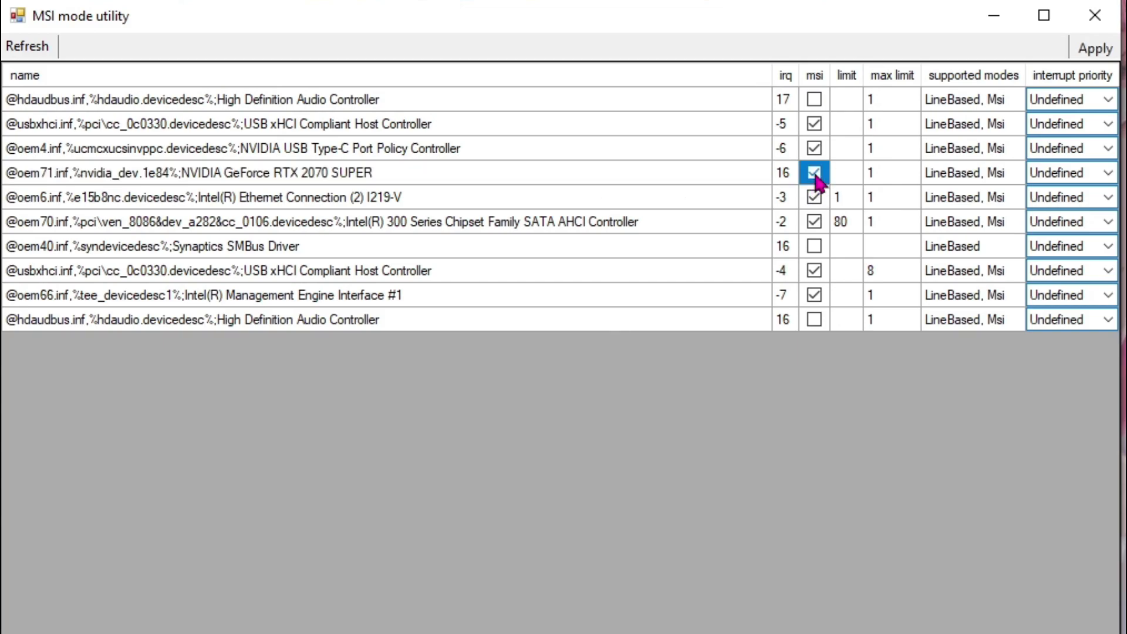
click(1037, 177)
click(1049, 178)
click(1060, 235)
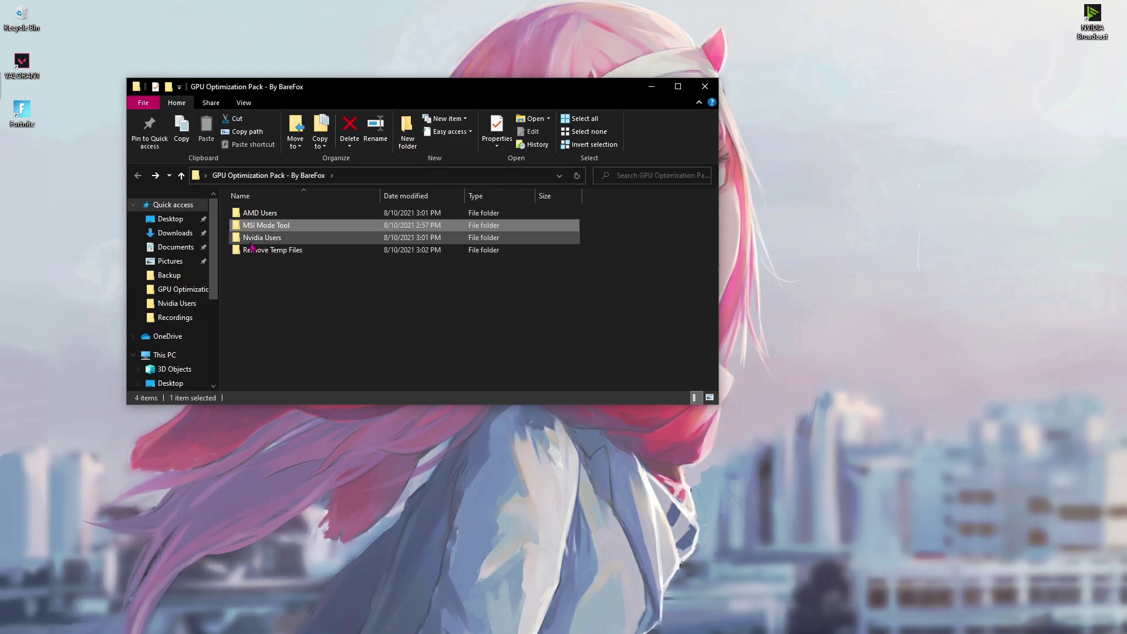
- Open the Remove Temp Files folder to run the temp cleanup, then close File Explorer
click(276, 251)
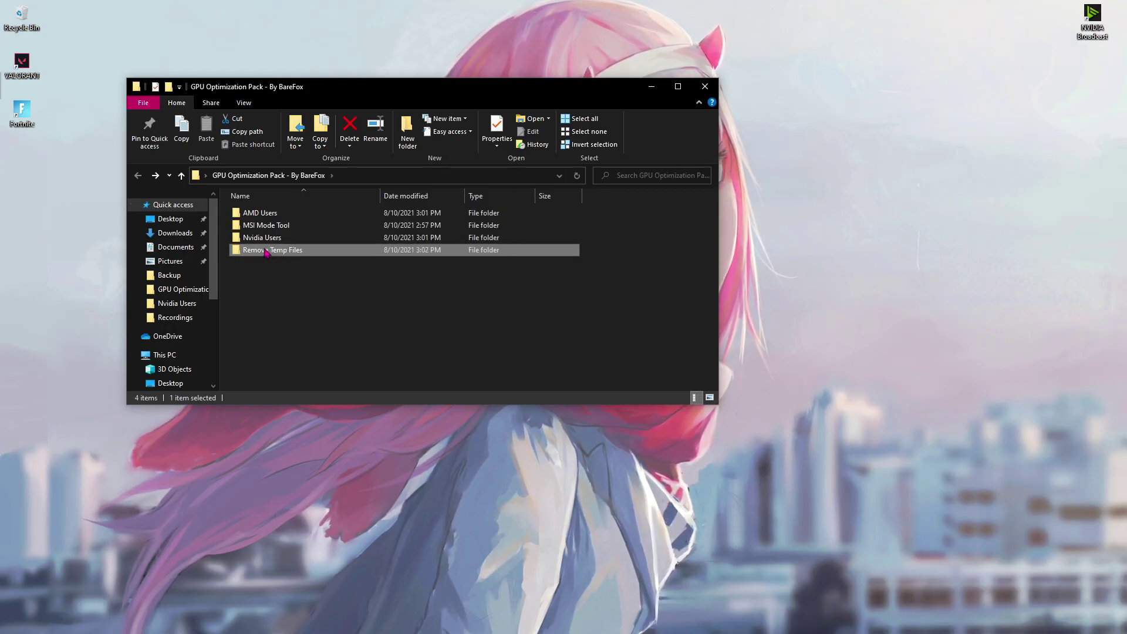
double_click(281, 251)
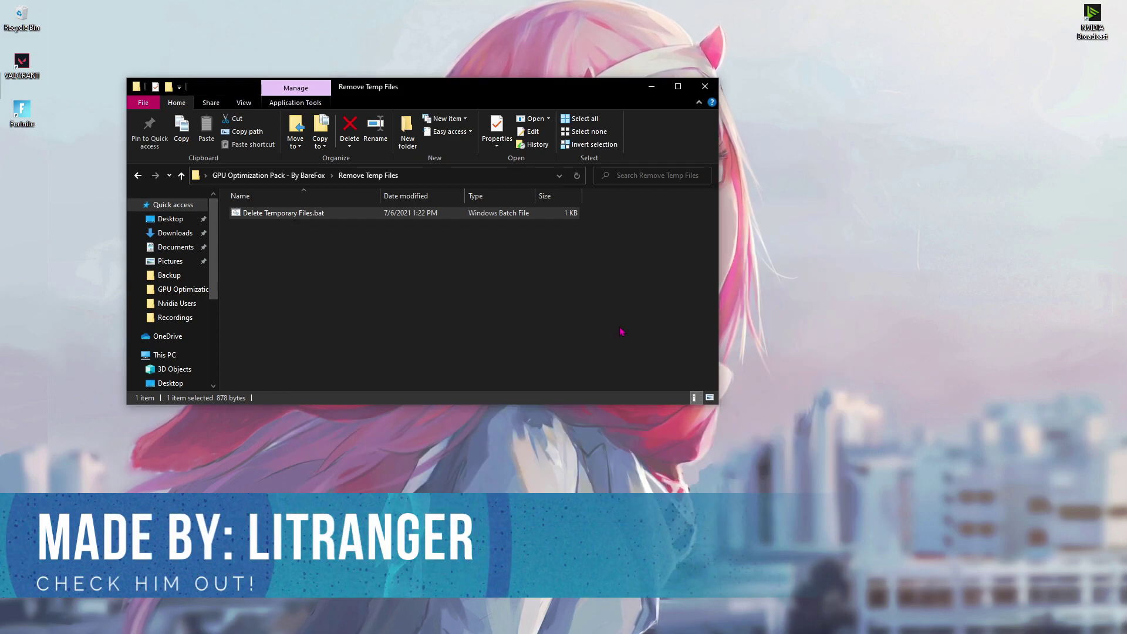
key(alt+F4)
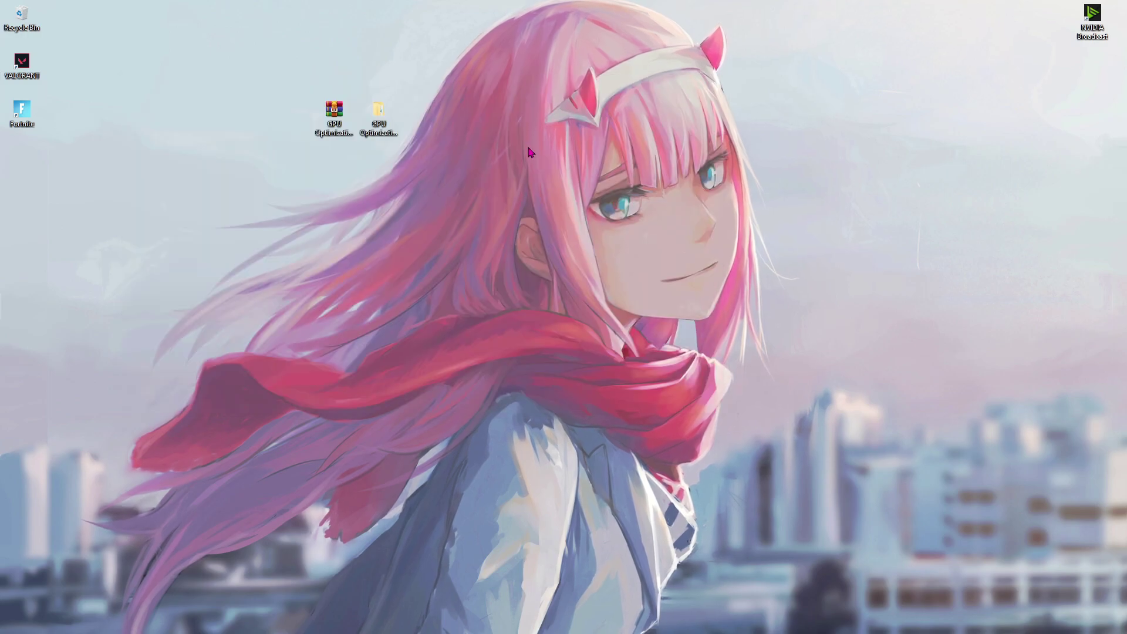
- Open the NVIDIA Control Panel's Manage 3D Settings from the desktop and confirm Antialiasing - FXAA stays Off
right_click(529, 153)
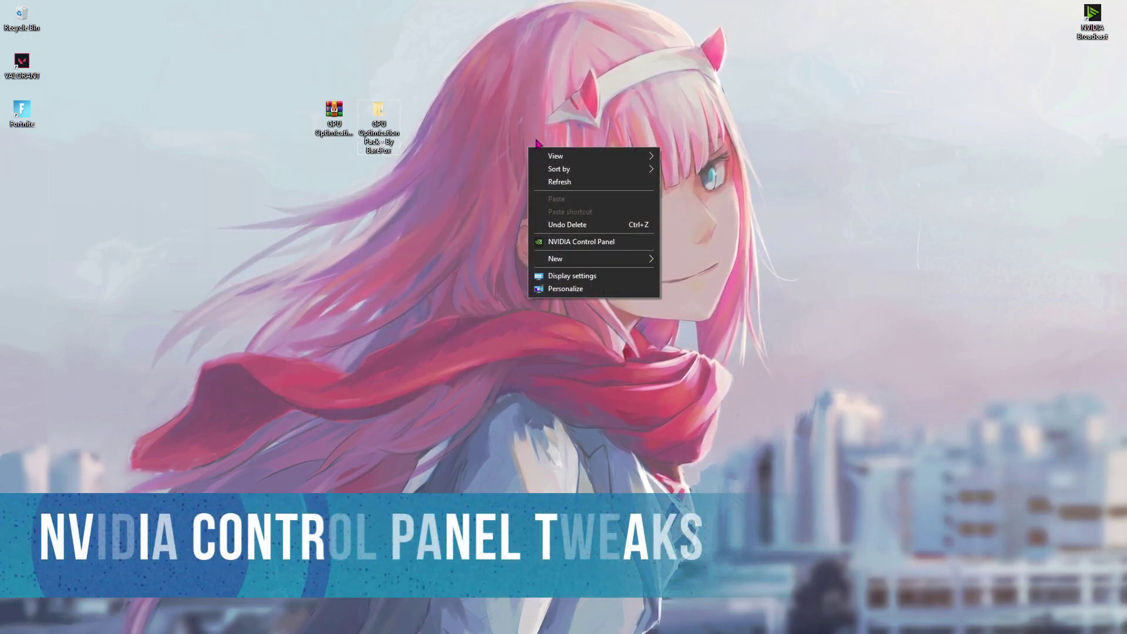
click(563, 243)
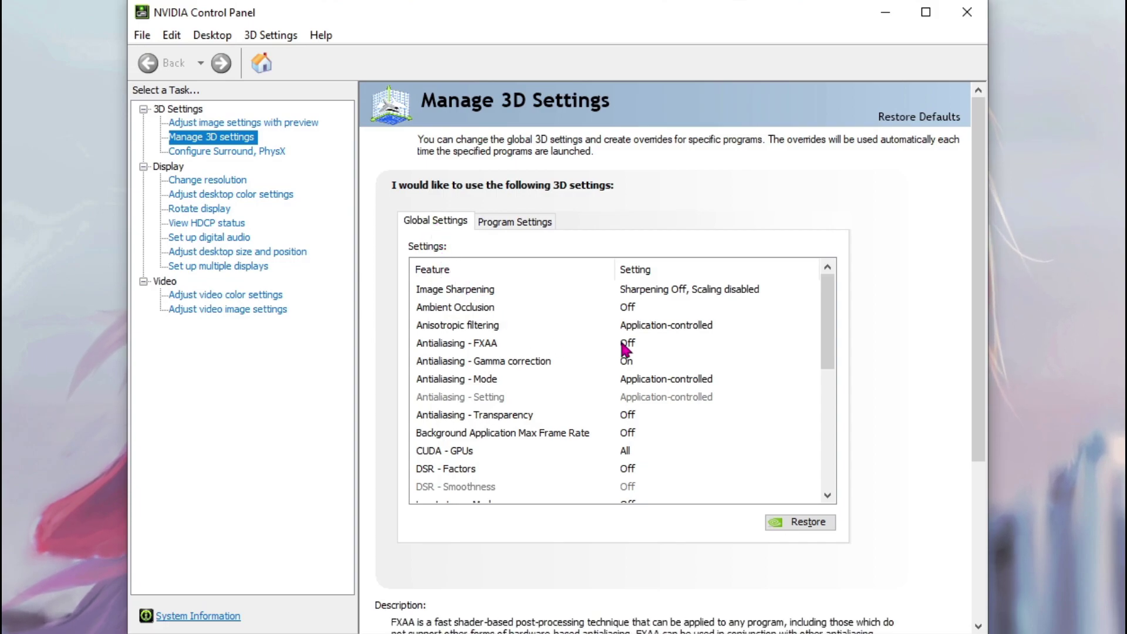
click(441, 347)
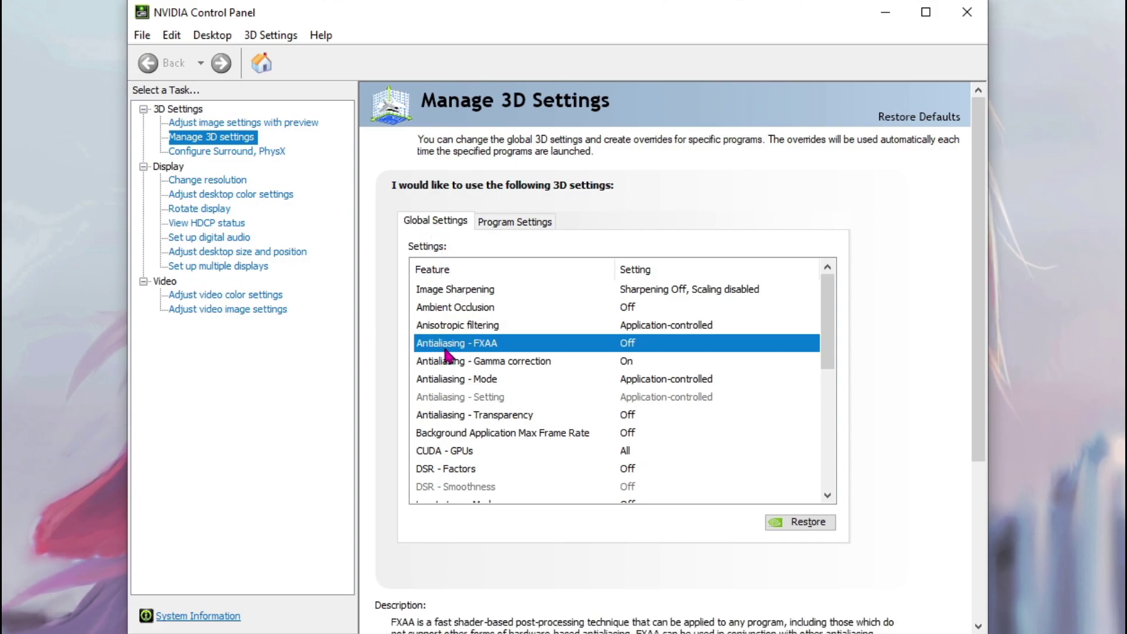
click(448, 351)
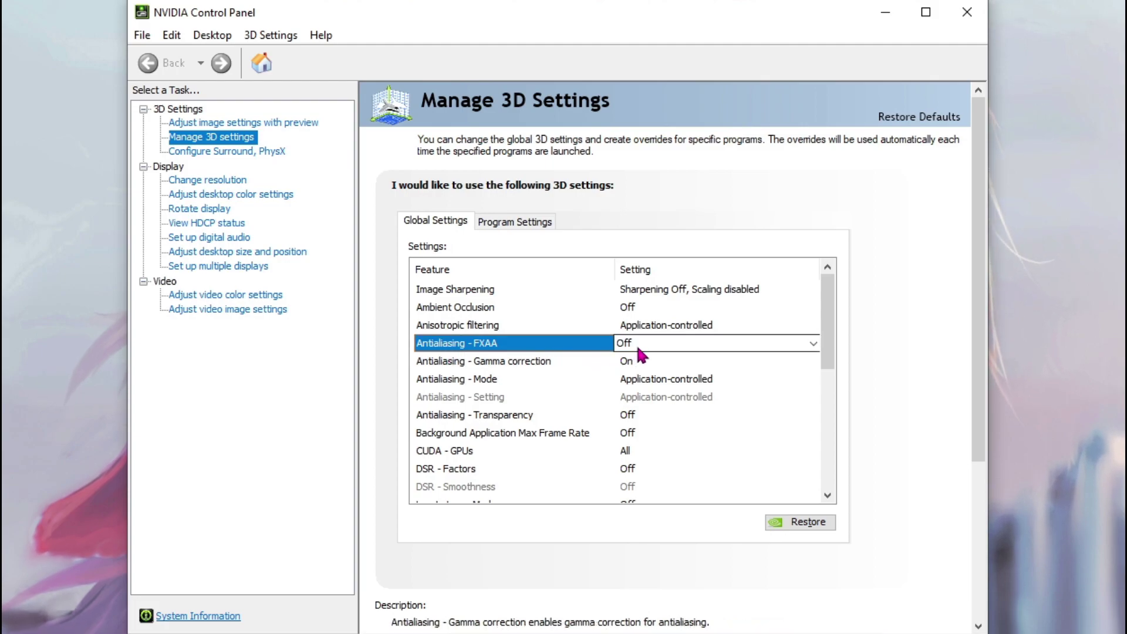
click(623, 400)
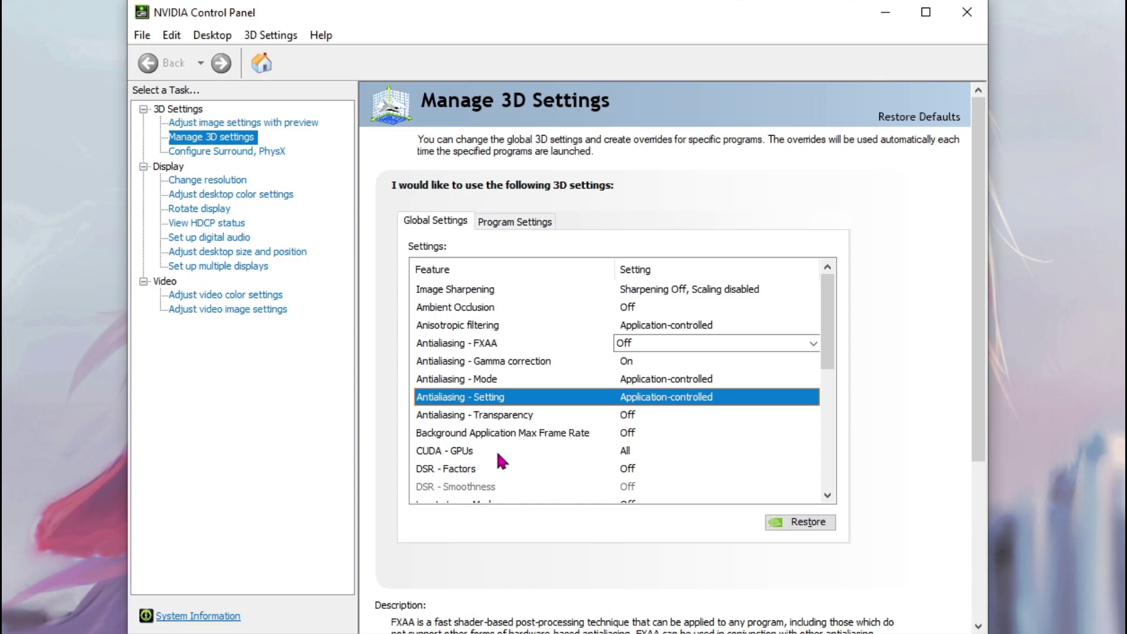
- Set CUDA - GPUs to All with the RTX 2070 SUPER checked
scroll(487, 435, down, 1)
click(477, 404)
click(734, 399)
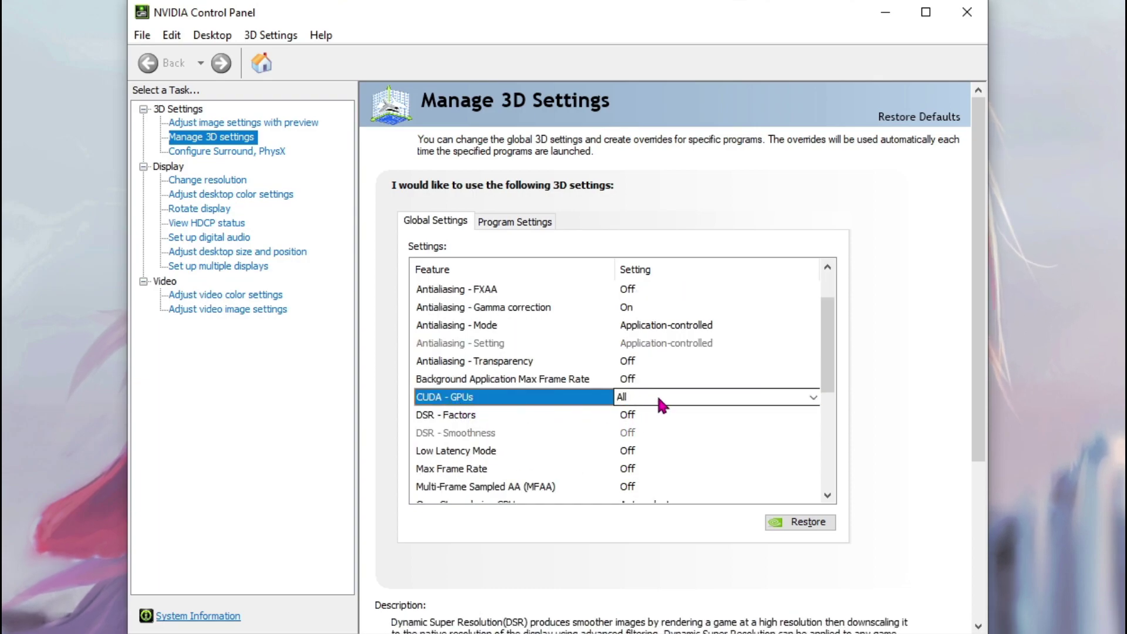
click(731, 401)
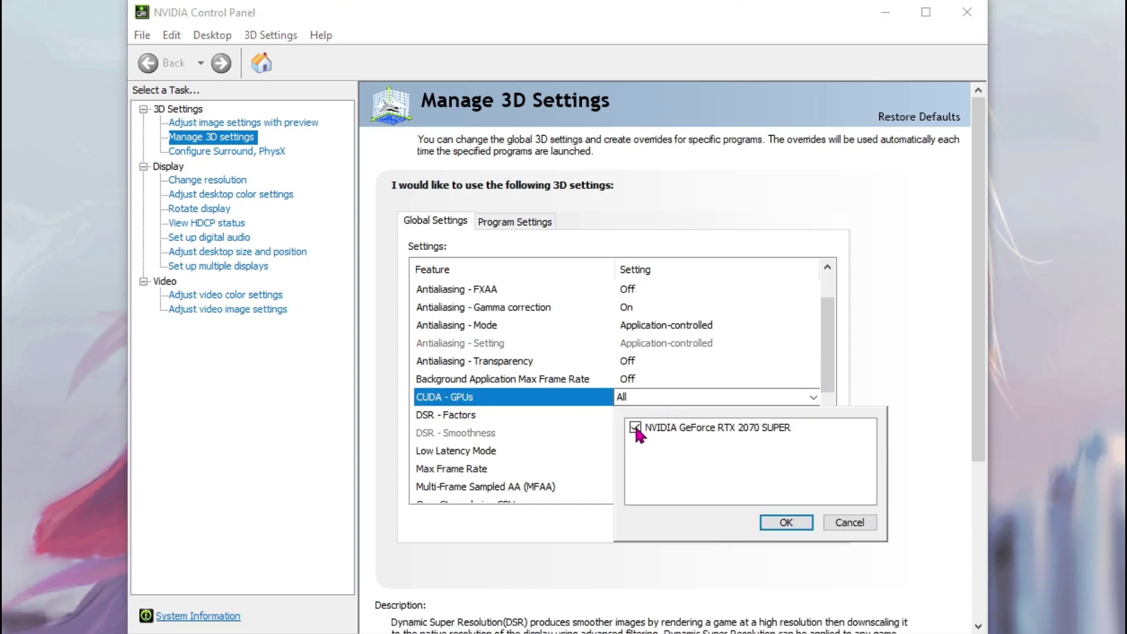
click(787, 523)
- Set Power management mode to Prefer maximum performance and the OpenGL rendering GPU to RTX 2070 SUPER
scroll(630, 418, down, 1)
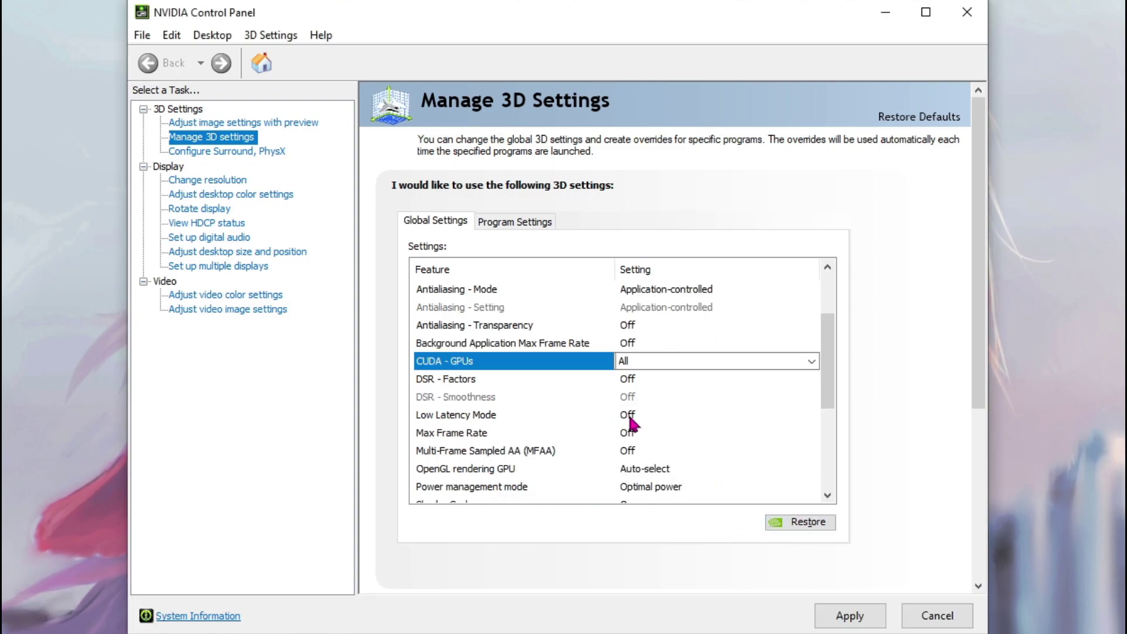
scroll(630, 418, down, 2)
click(452, 382)
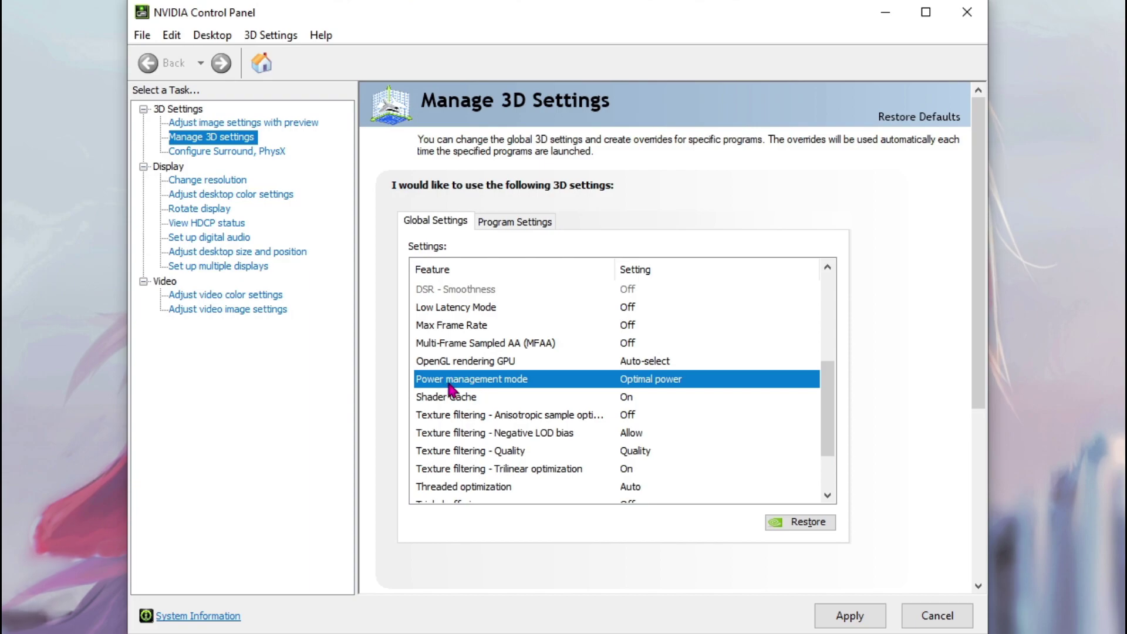
click(700, 383)
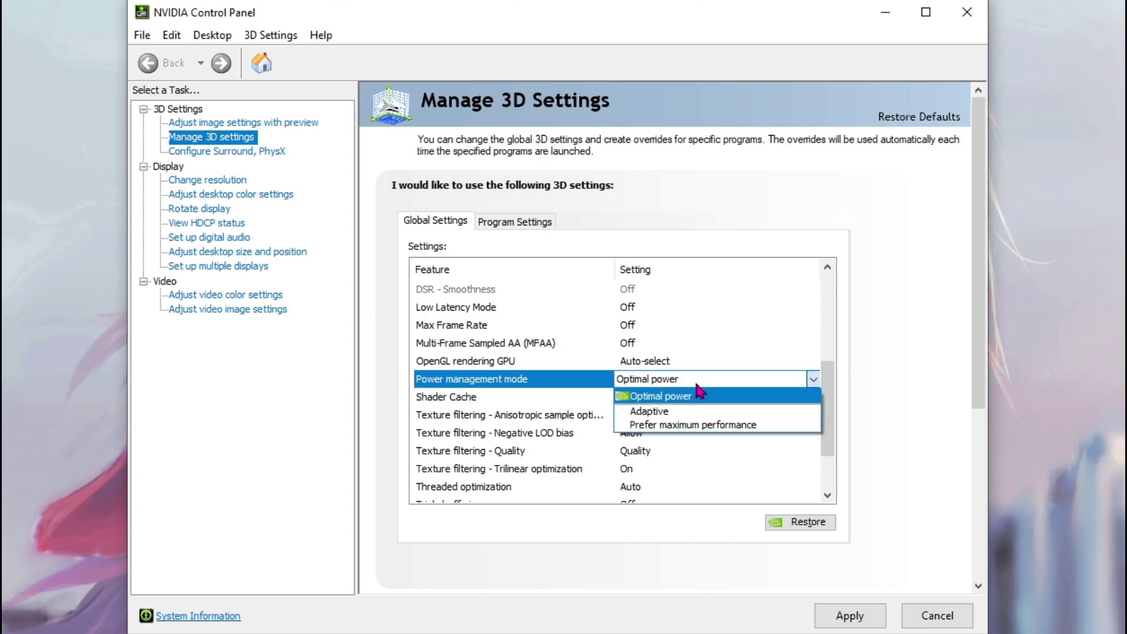
click(659, 426)
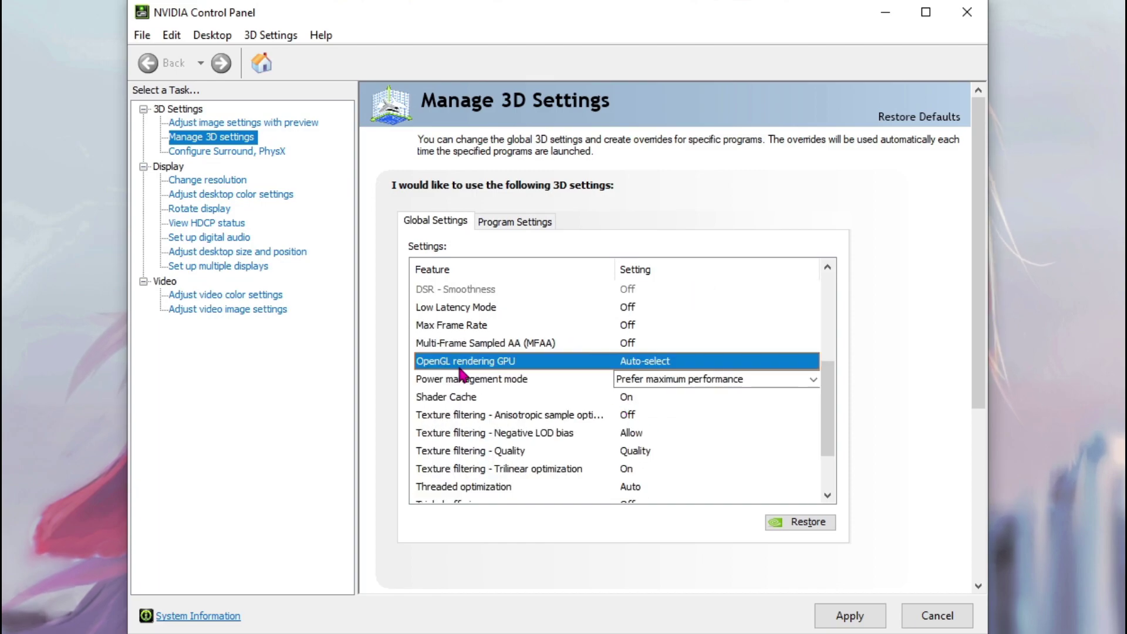
click(668, 364)
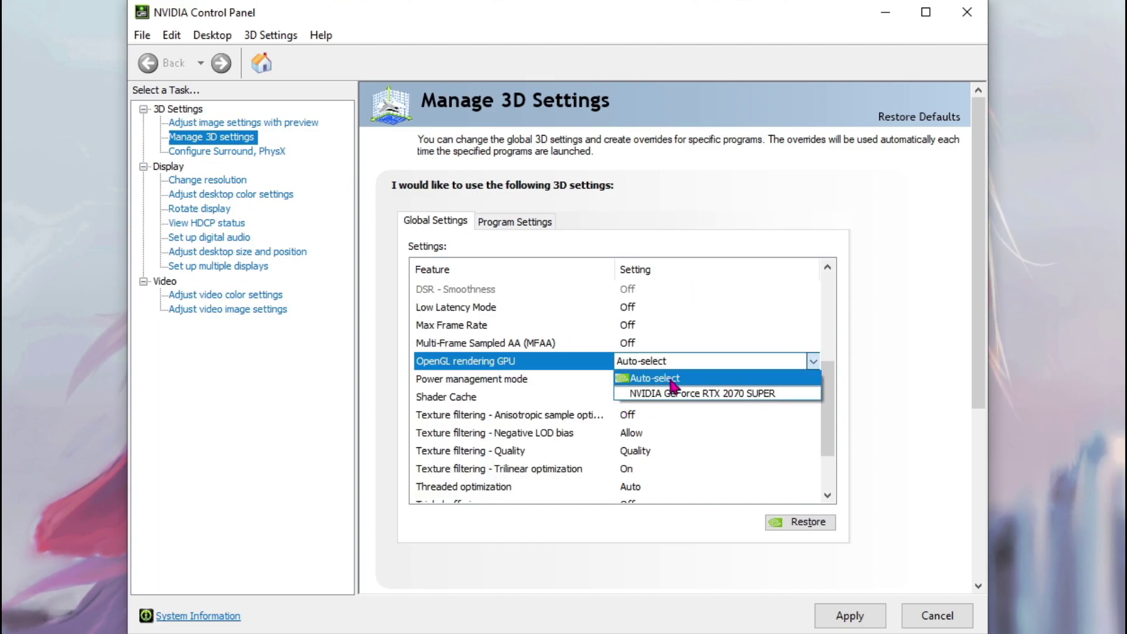
click(672, 383)
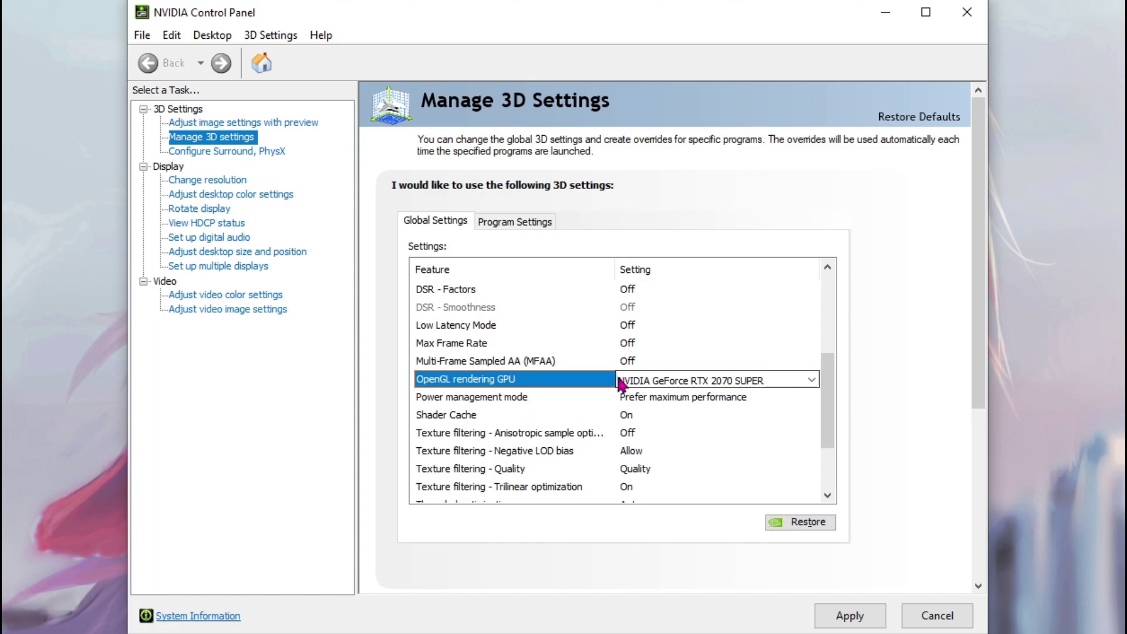
- Set Texture filtering - Quality to High performance and turn Vertical sync Off
click(560, 385)
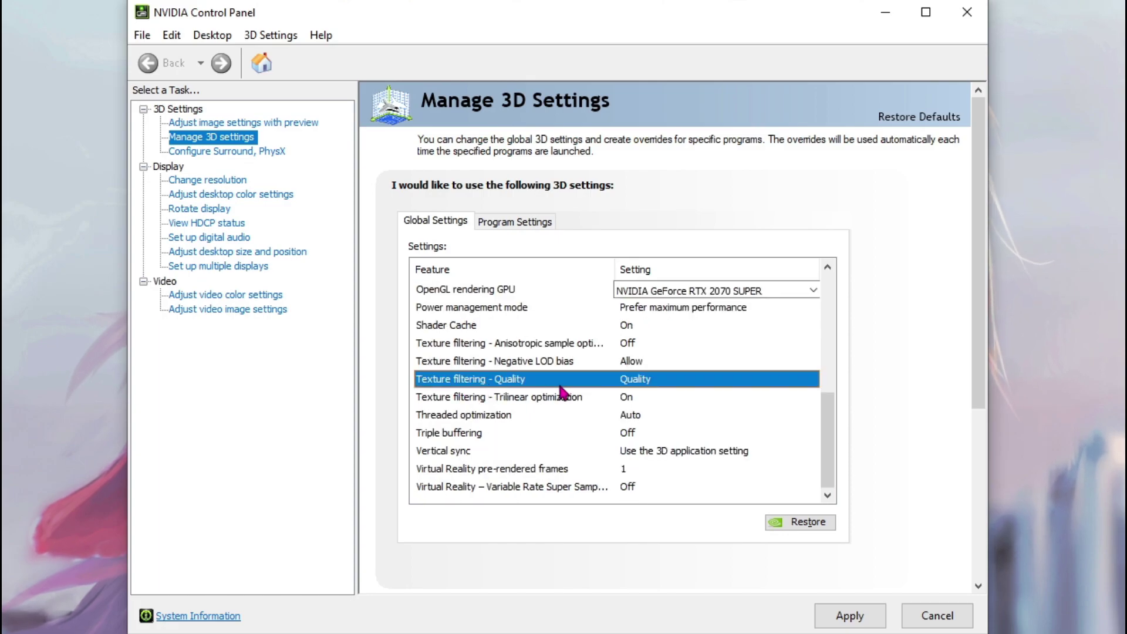
click(652, 379)
click(652, 380)
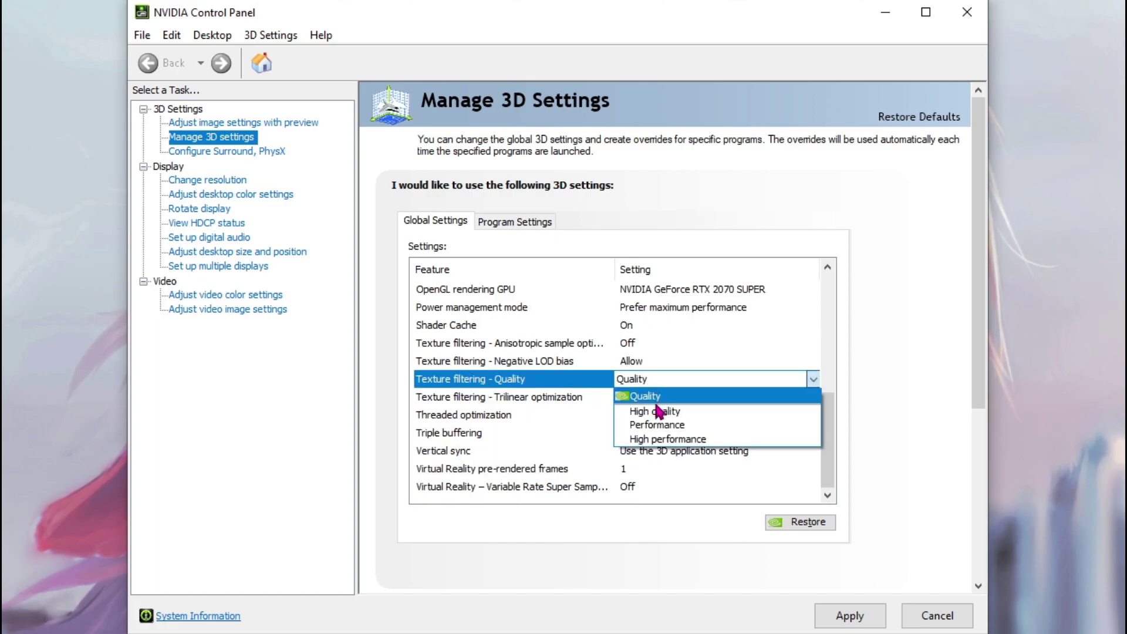
click(663, 440)
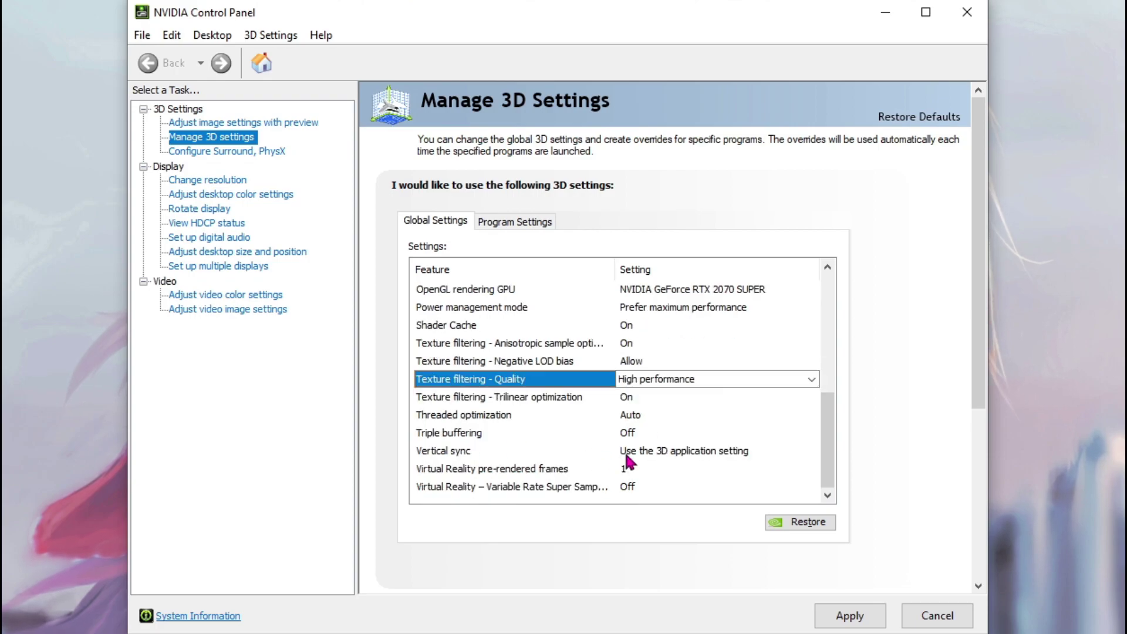
click(676, 453)
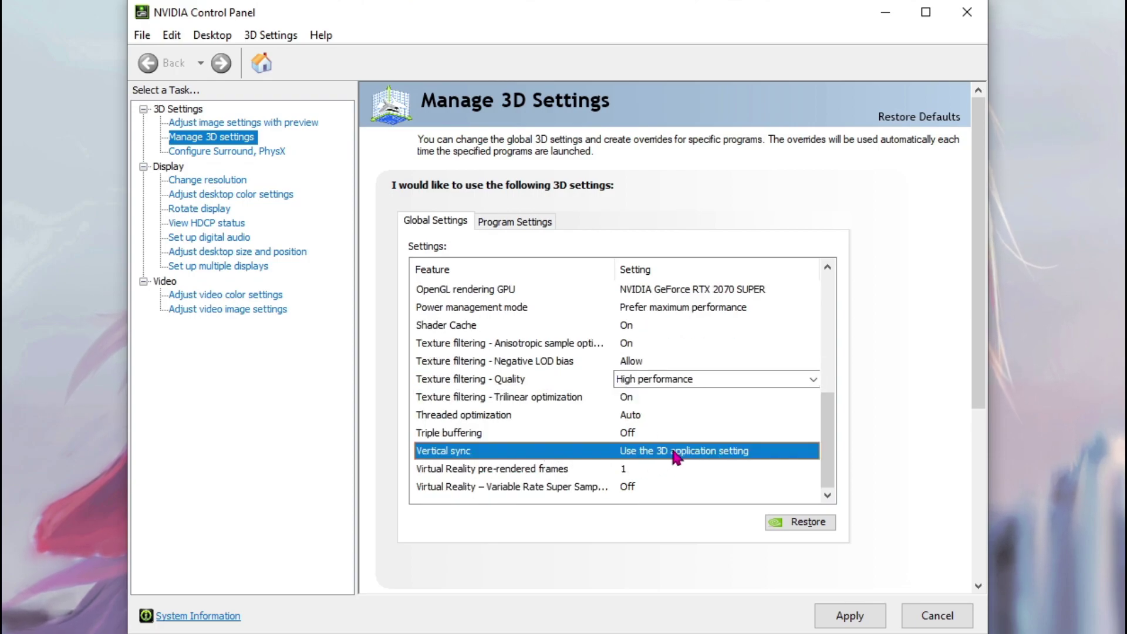
click(705, 452)
click(737, 453)
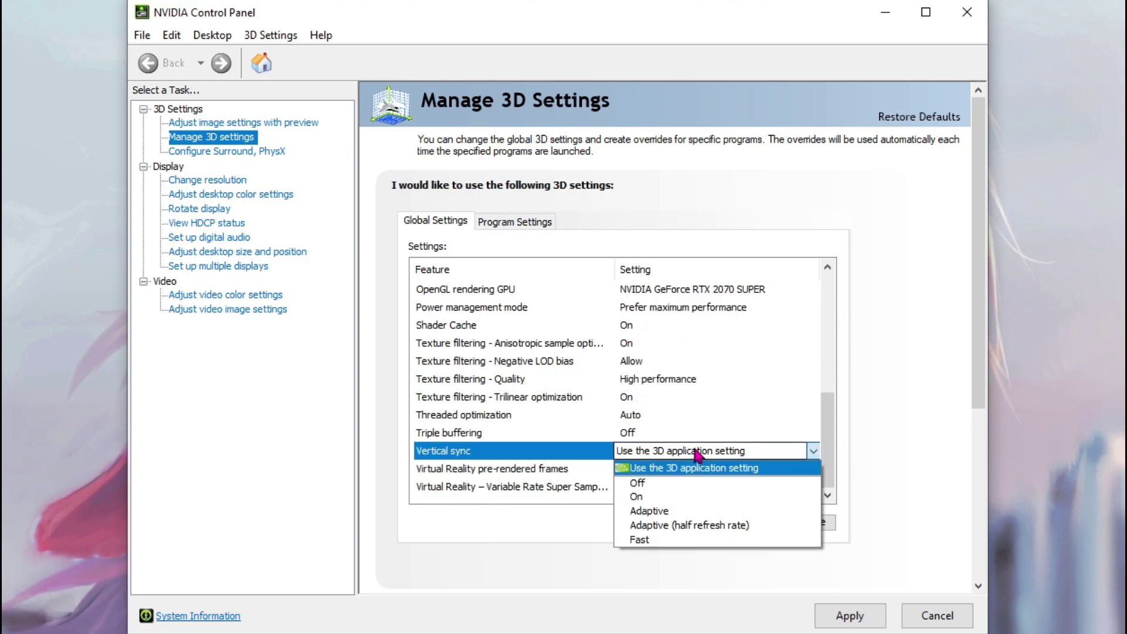
click(644, 484)
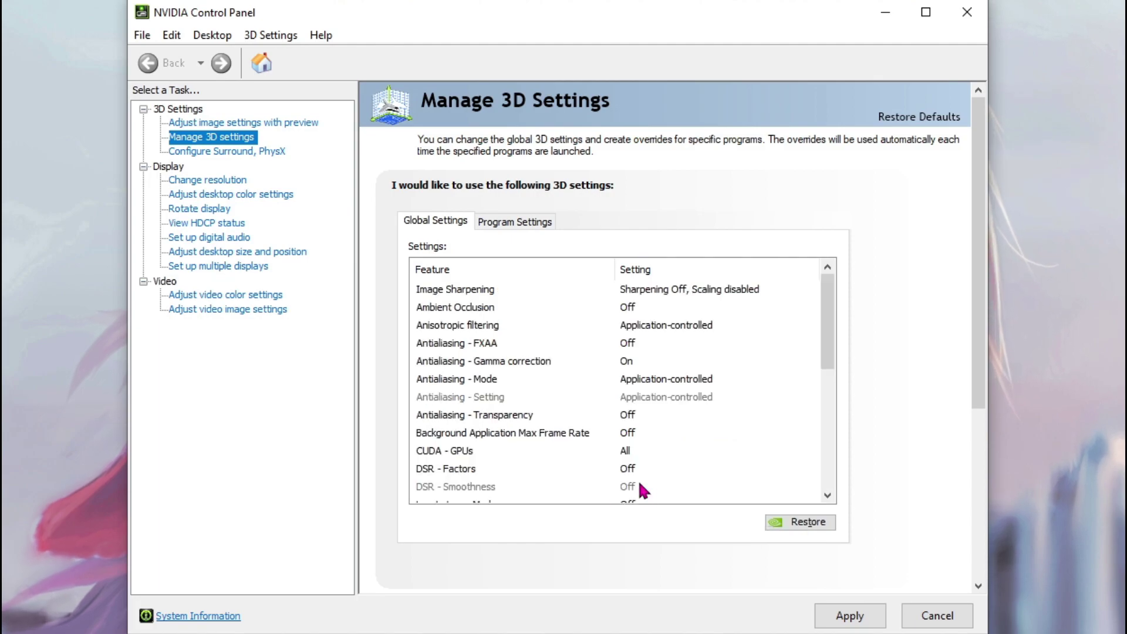
click(841, 617)
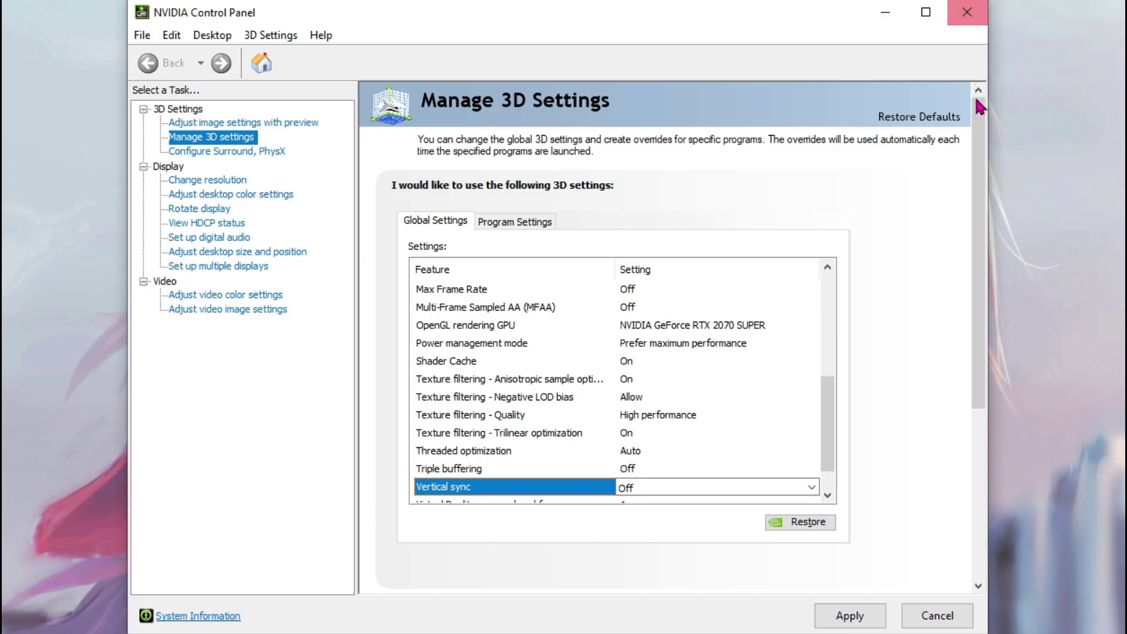
- Close the NVIDIA Control Panel, open Control Panel from Start and search it for 'Power'
click(967, 12)
key(super)
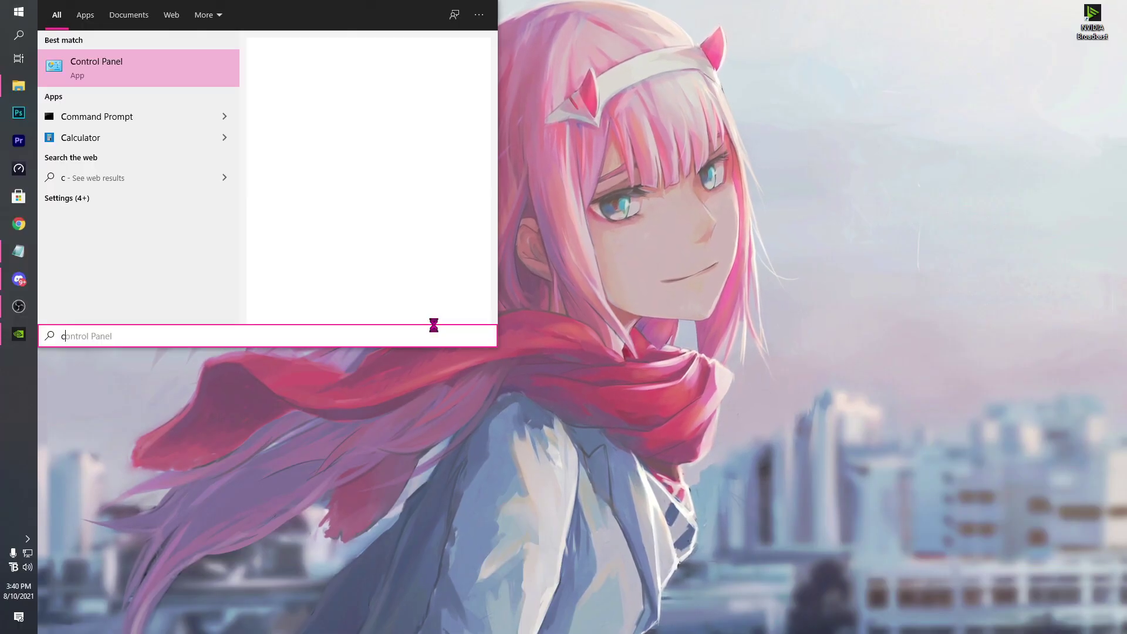
text(contr])
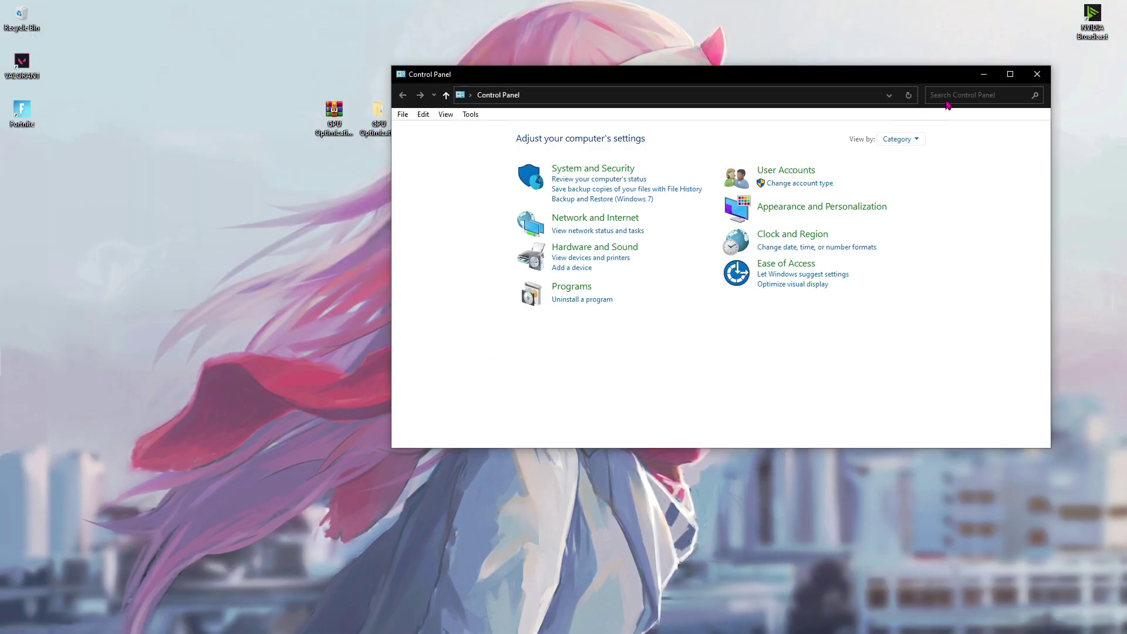
click(946, 97)
text(Power)
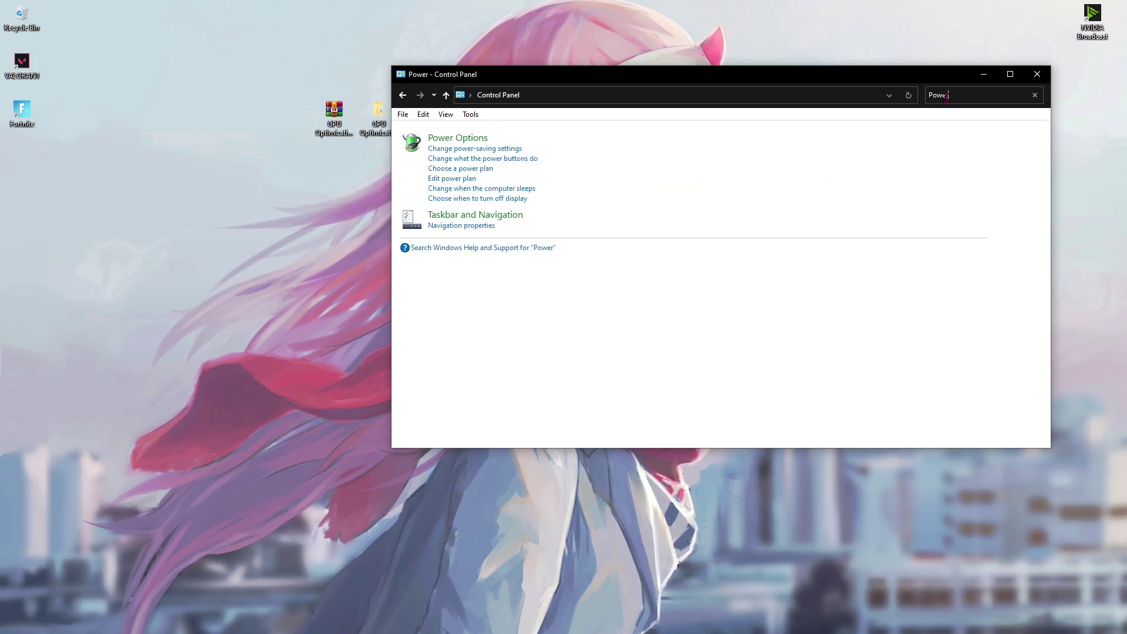
- Open Power Options with the High performance plan selected, then close the window
click(464, 140)
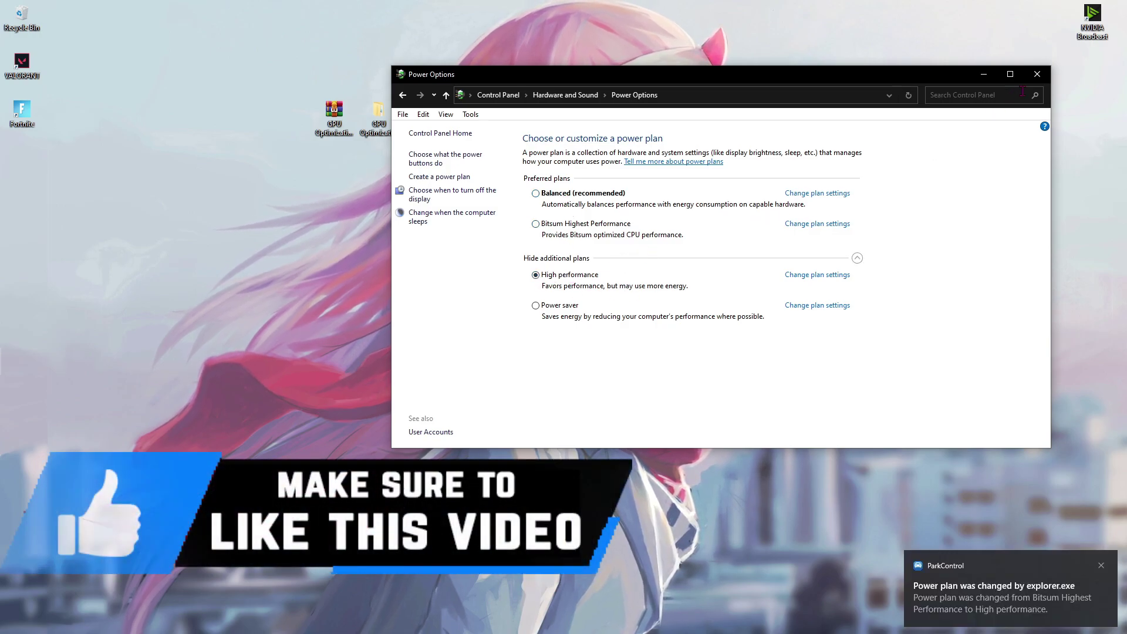
drag(1027, 77, 893, 72)
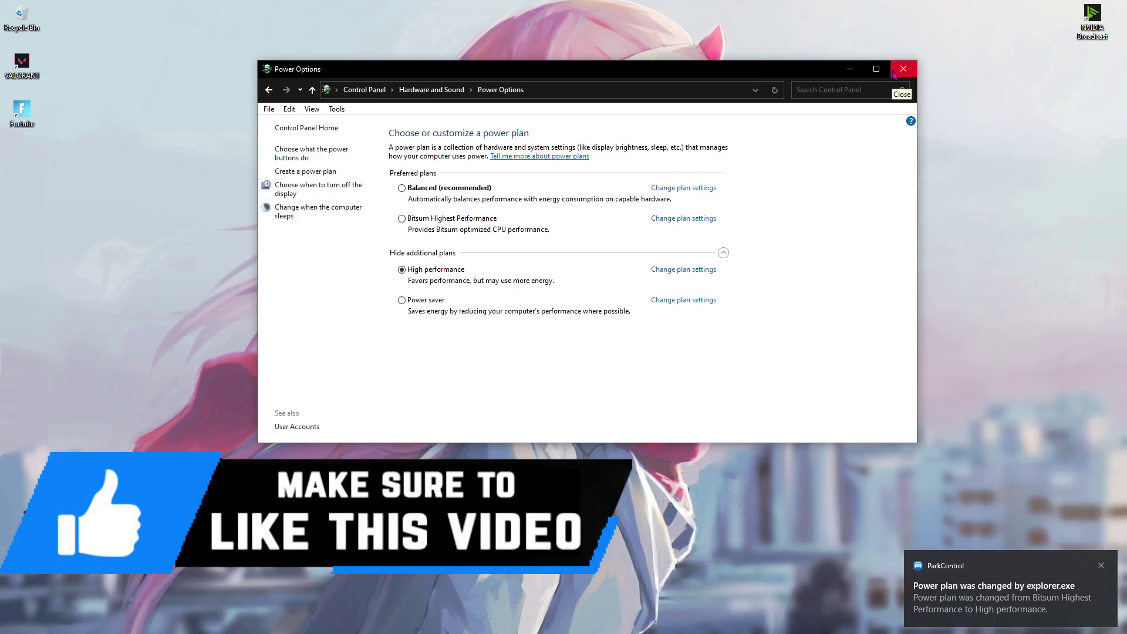
click(902, 70)
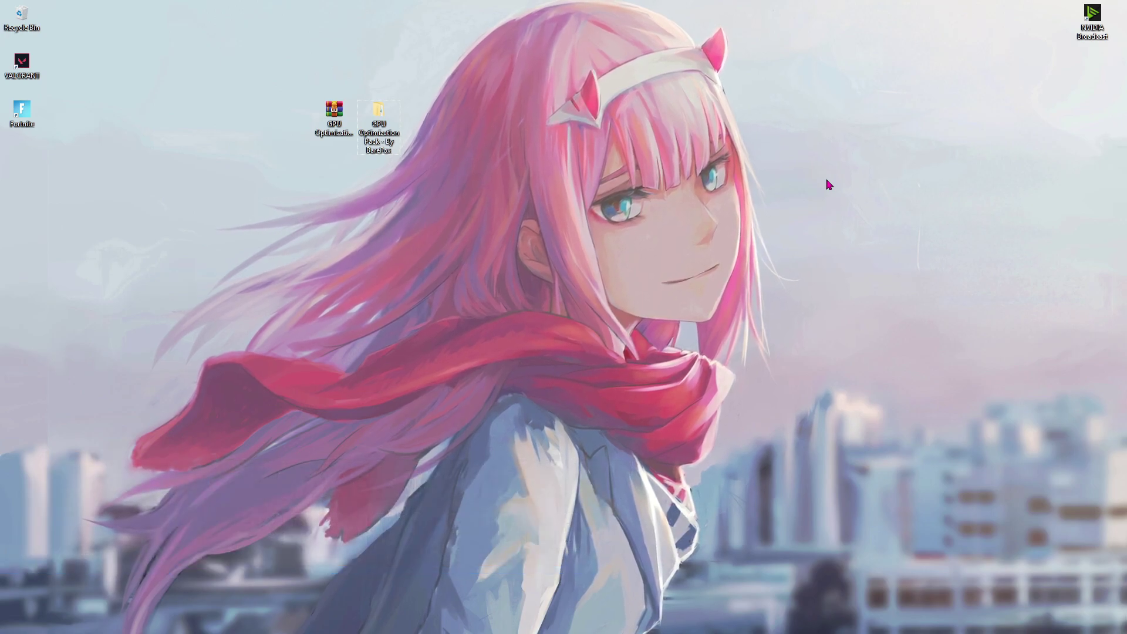